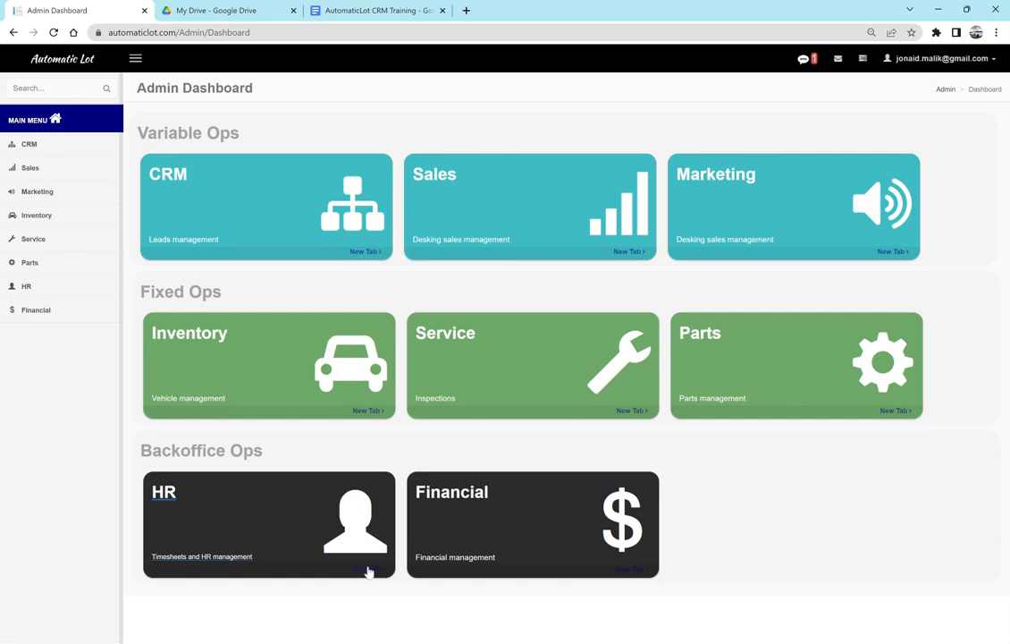
- Open HR in a new tab and show the Manage Employees list of 14 active ROS employees
click(371, 571)
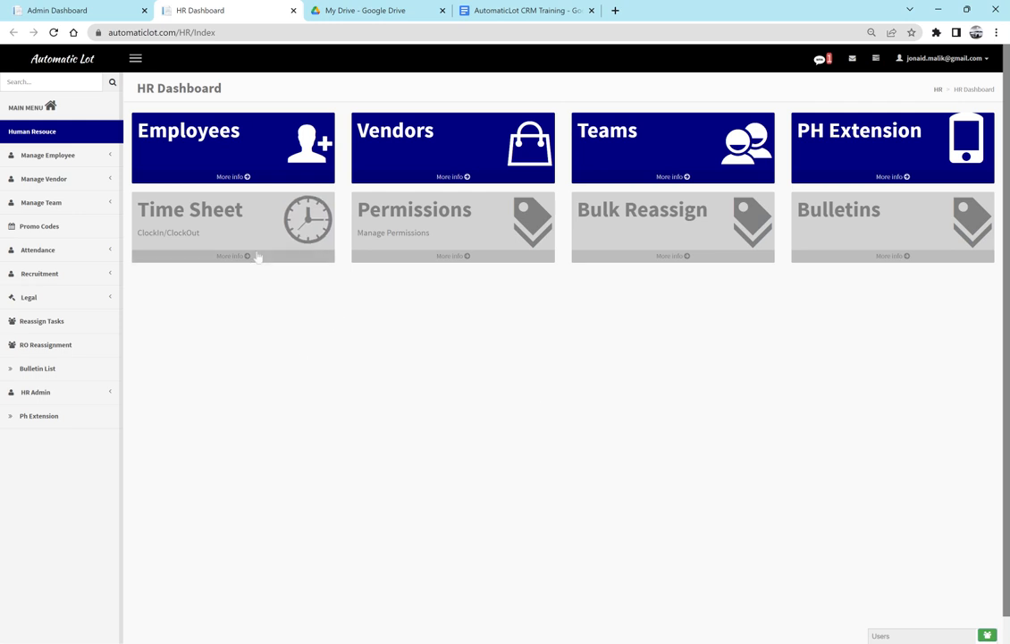
click(216, 135)
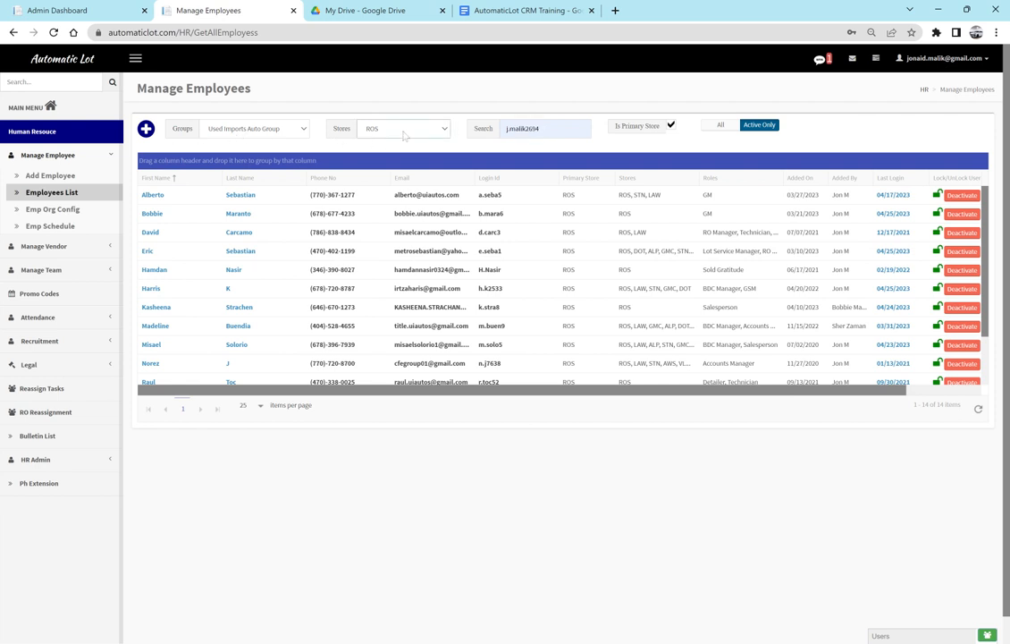
- Clear the employee search, toggle All, then return to Active Only (14 of 14 employees)
triple_click(523, 128)
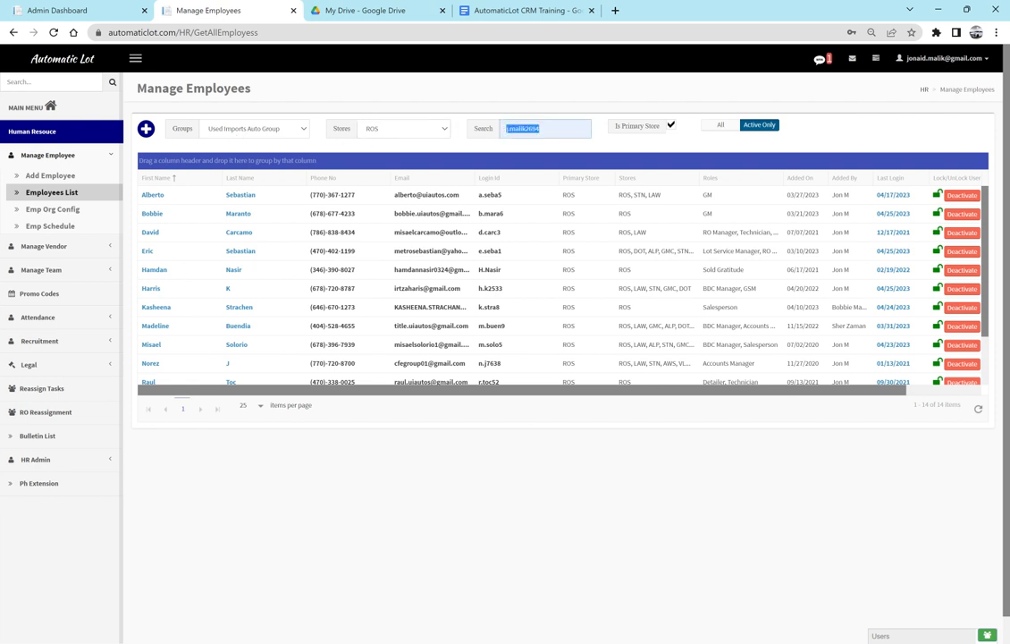
key(BackSpace)
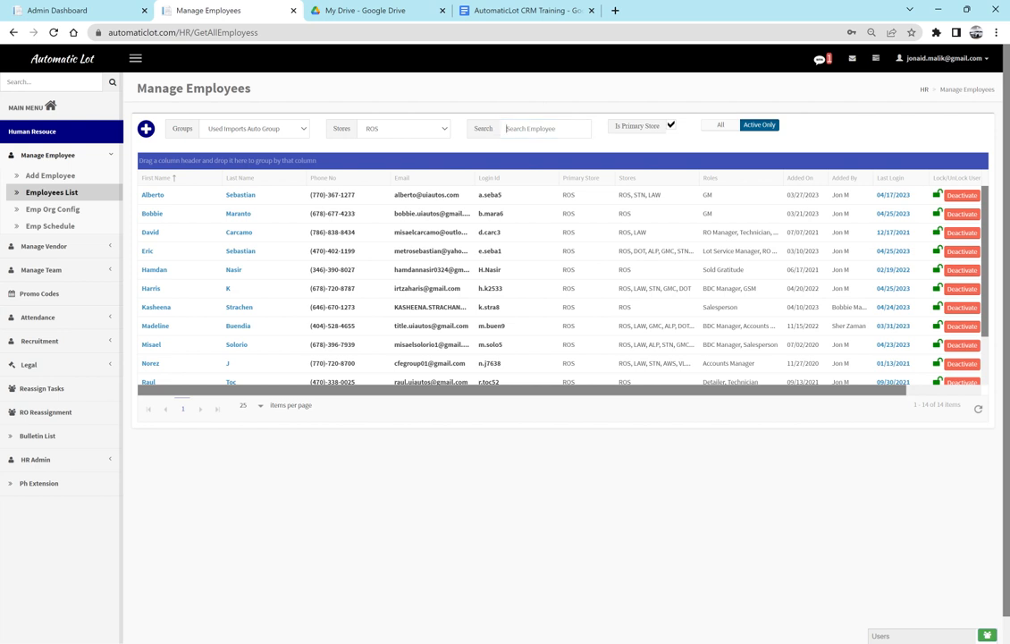
click(632, 79)
click(722, 127)
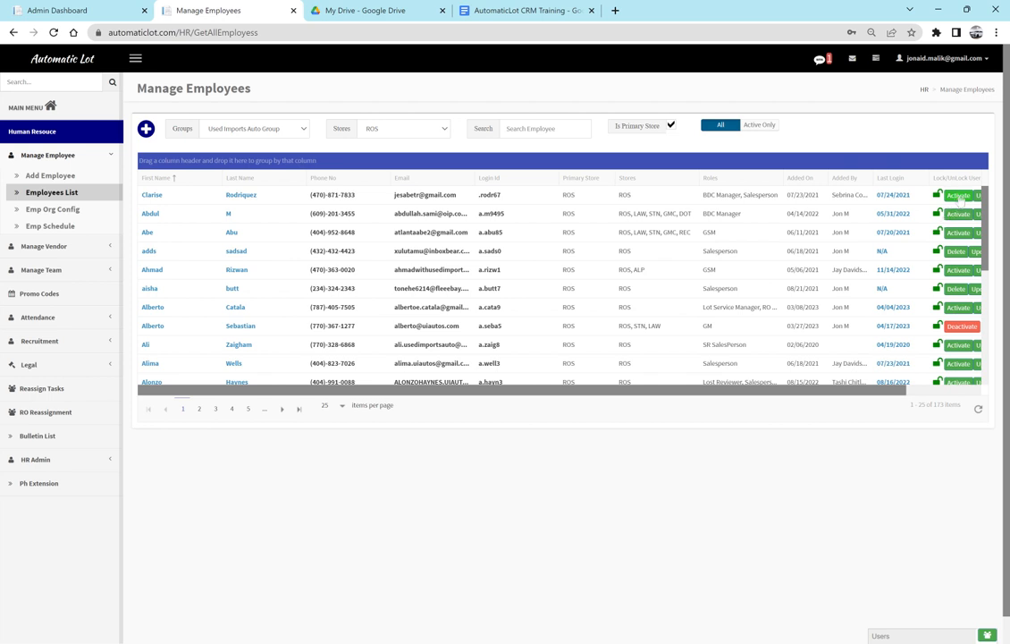
click(759, 125)
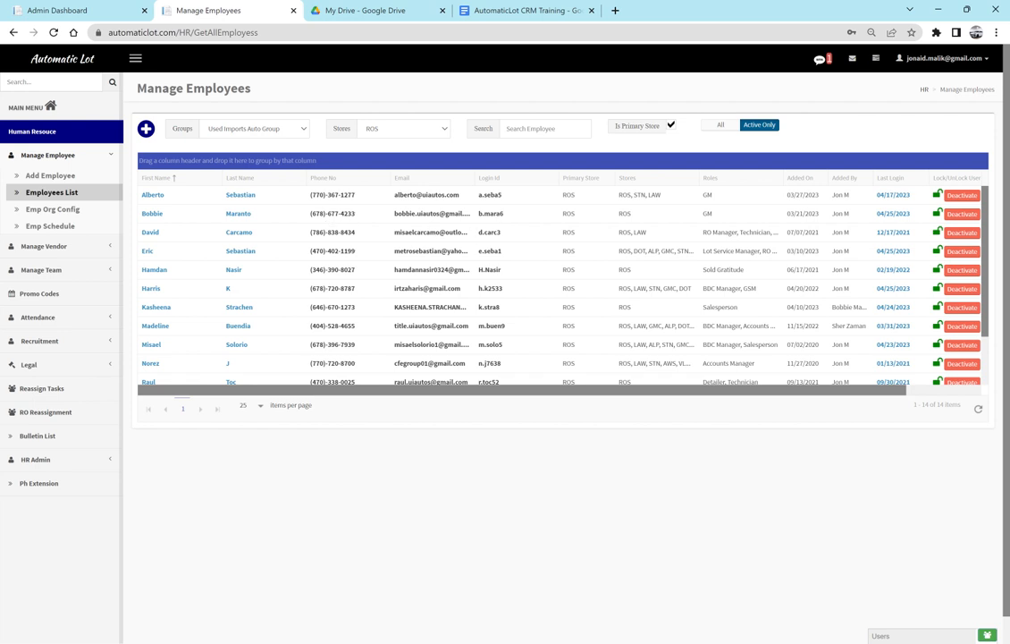
double_click(490, 214)
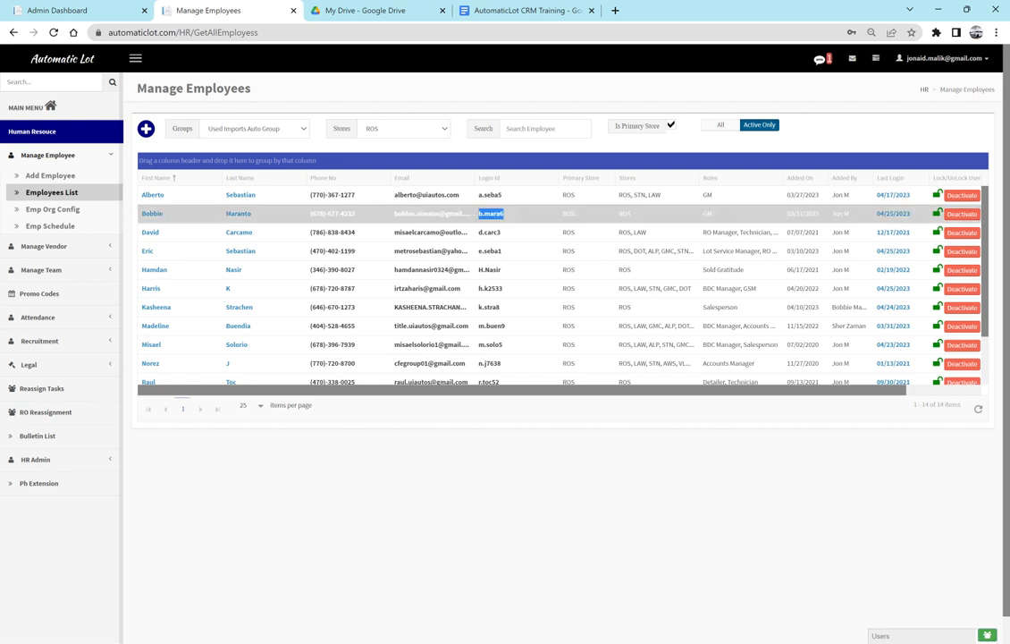
double_click(486, 232)
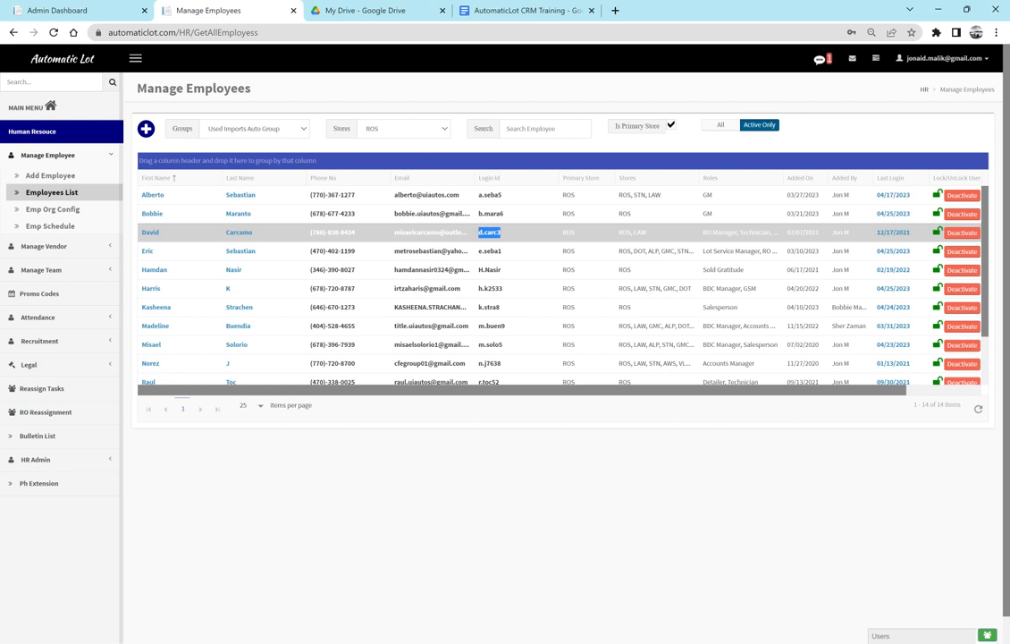
double_click(489, 251)
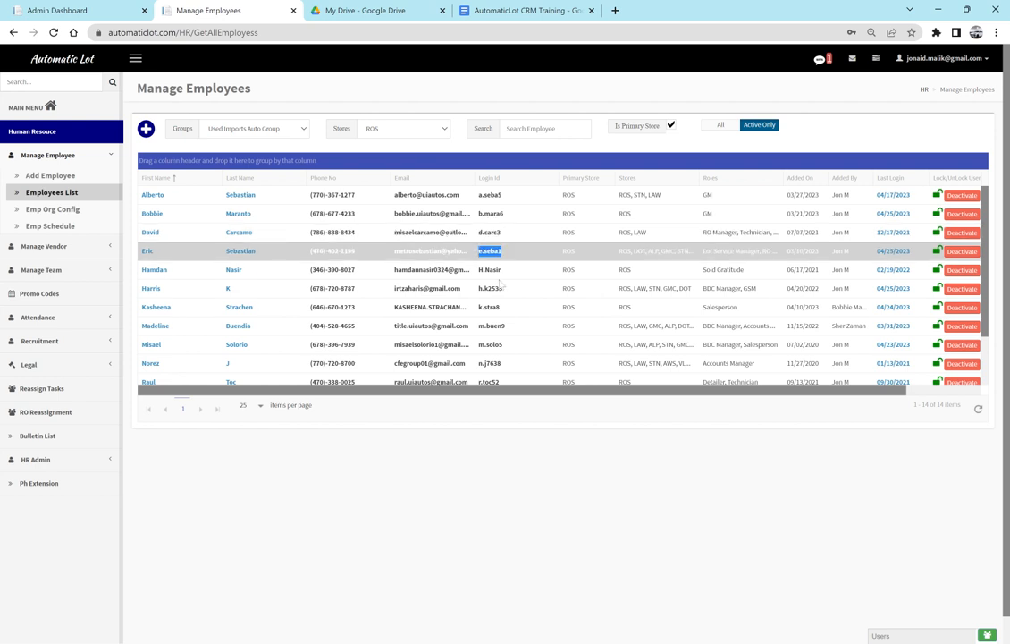
double_click(490, 270)
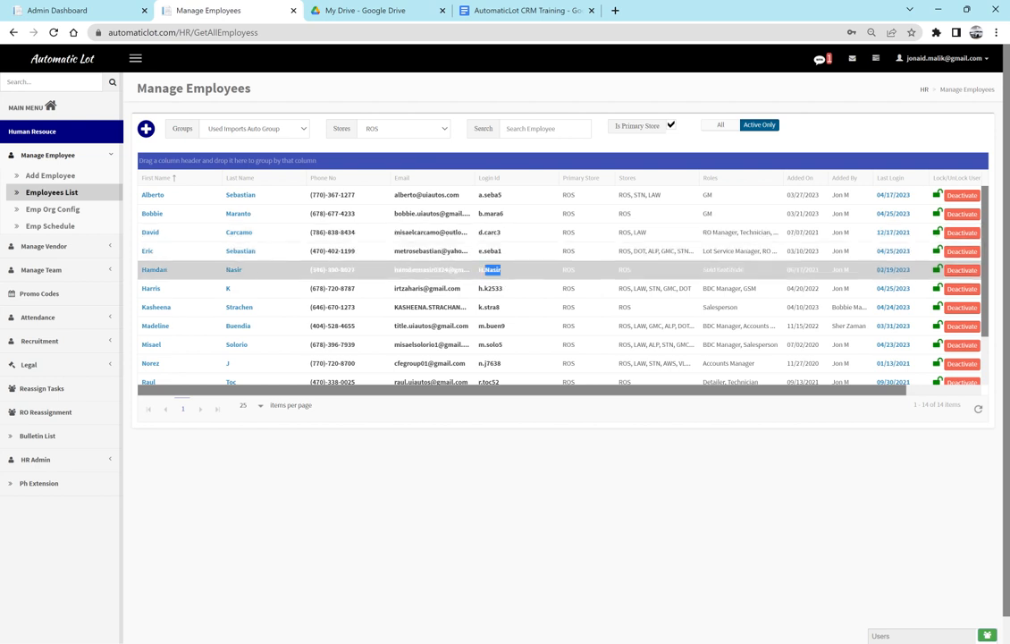
double_click(490, 289)
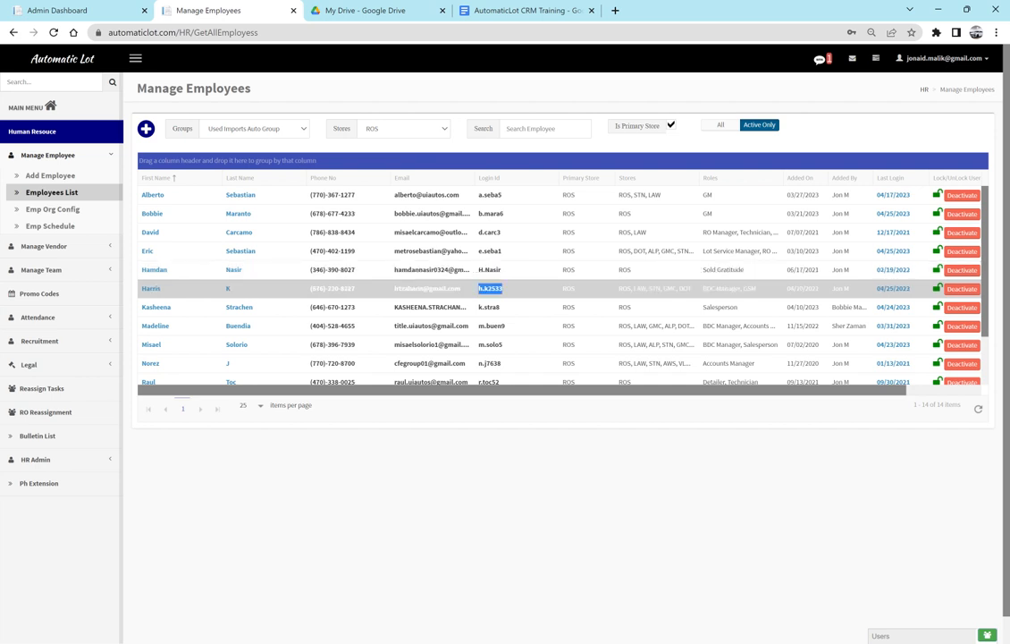
double_click(490, 308)
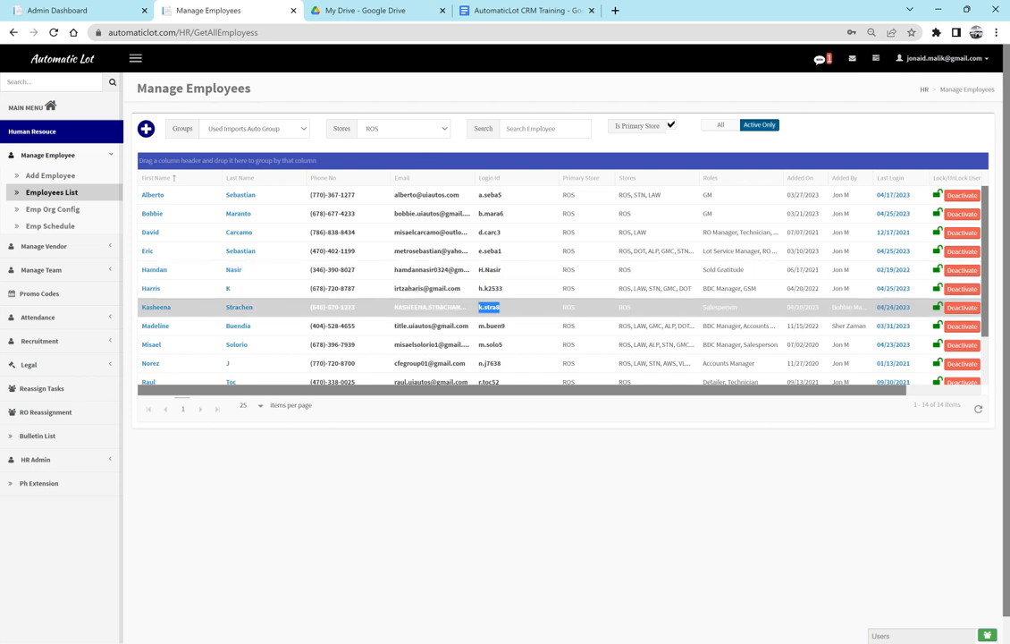
drag(506, 326, 477, 326)
click(506, 365)
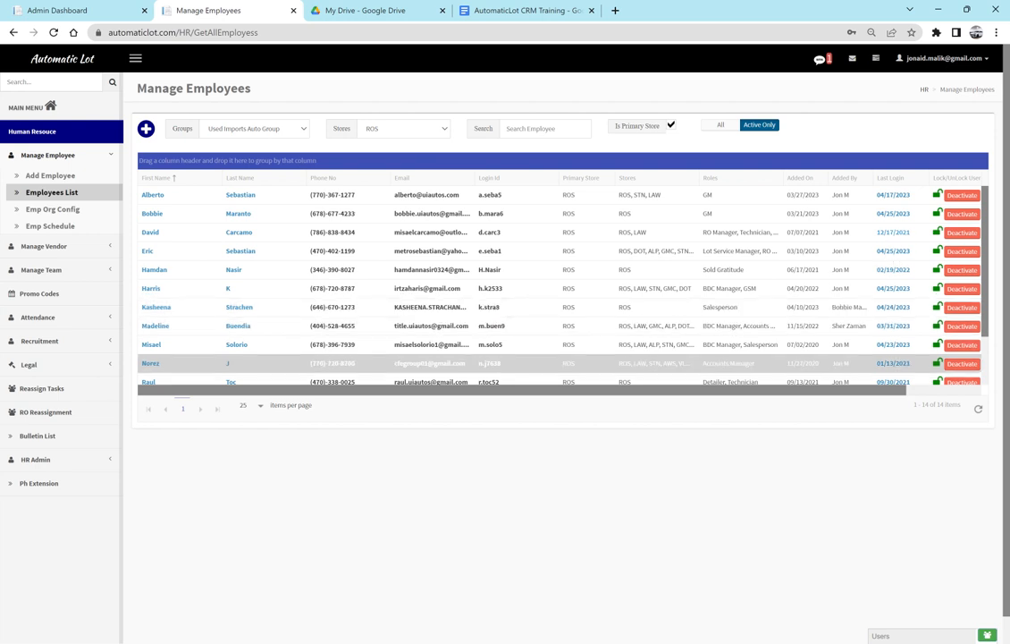
click(893, 233)
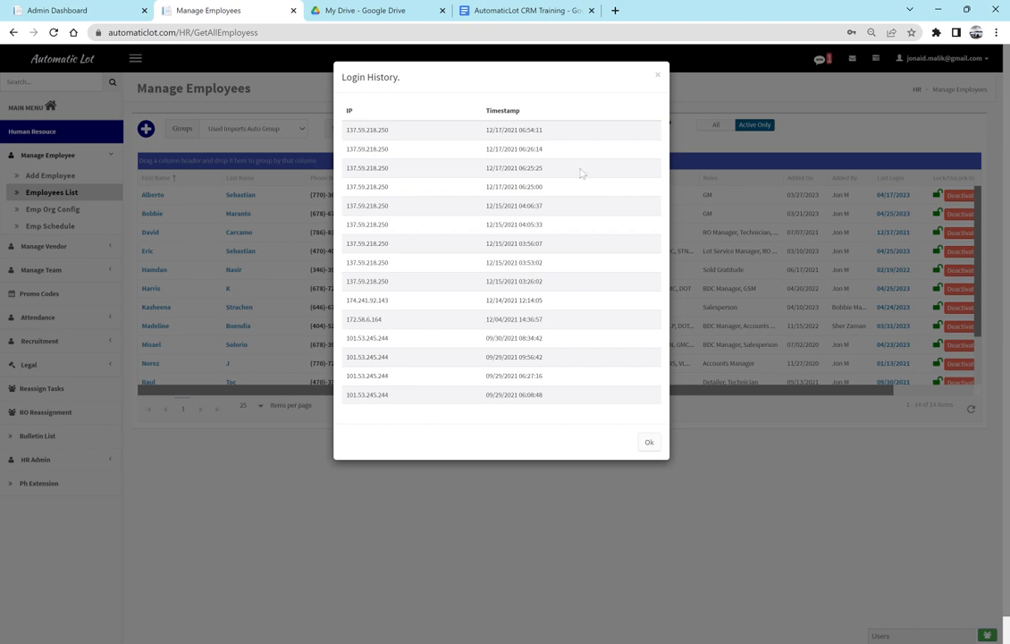
click(658, 77)
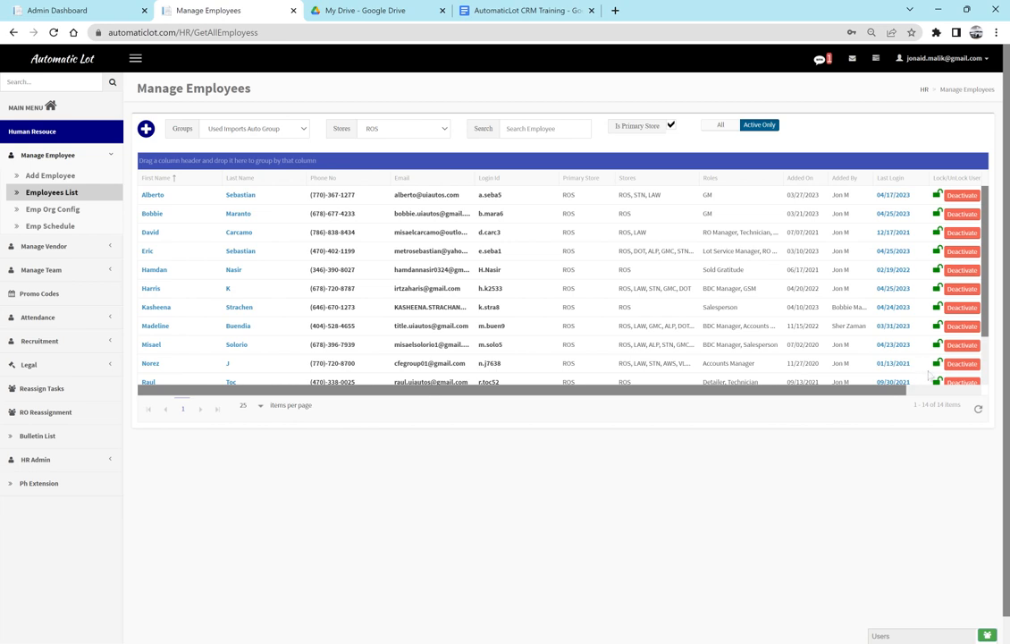
click(952, 390)
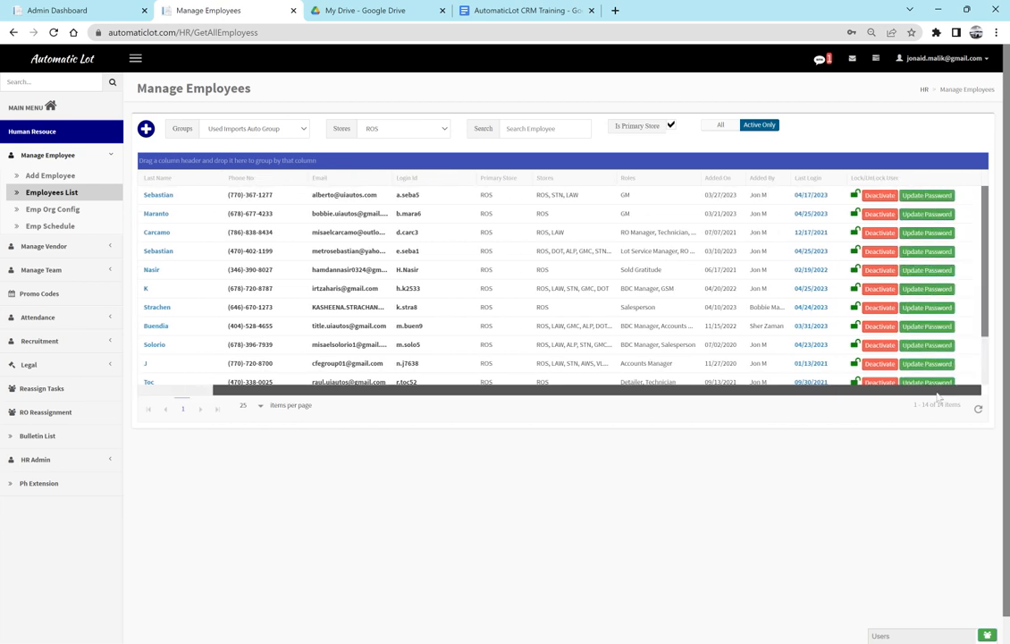
click(930, 234)
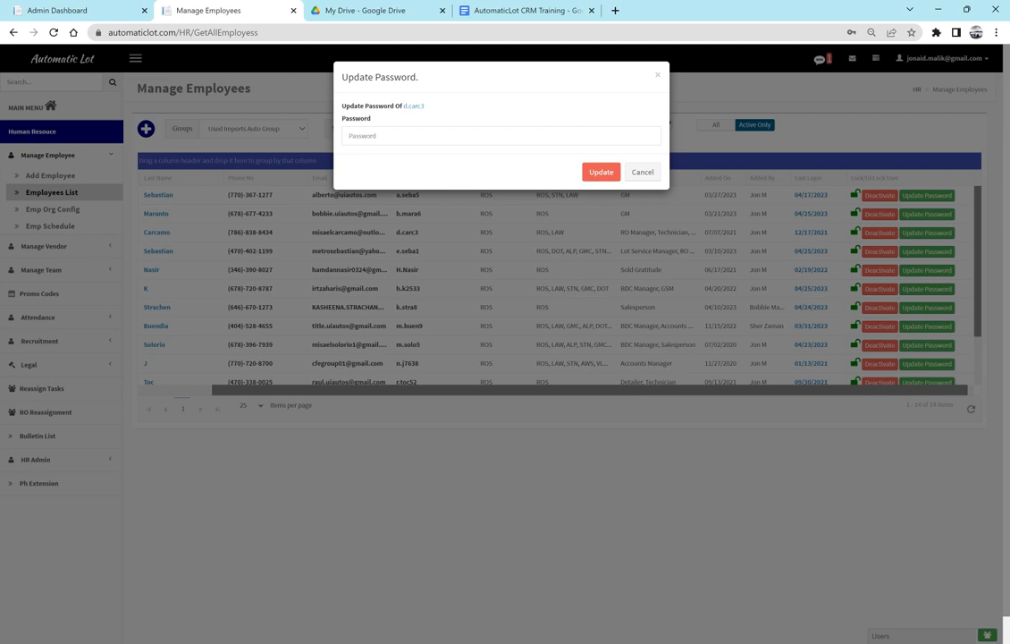
click(643, 172)
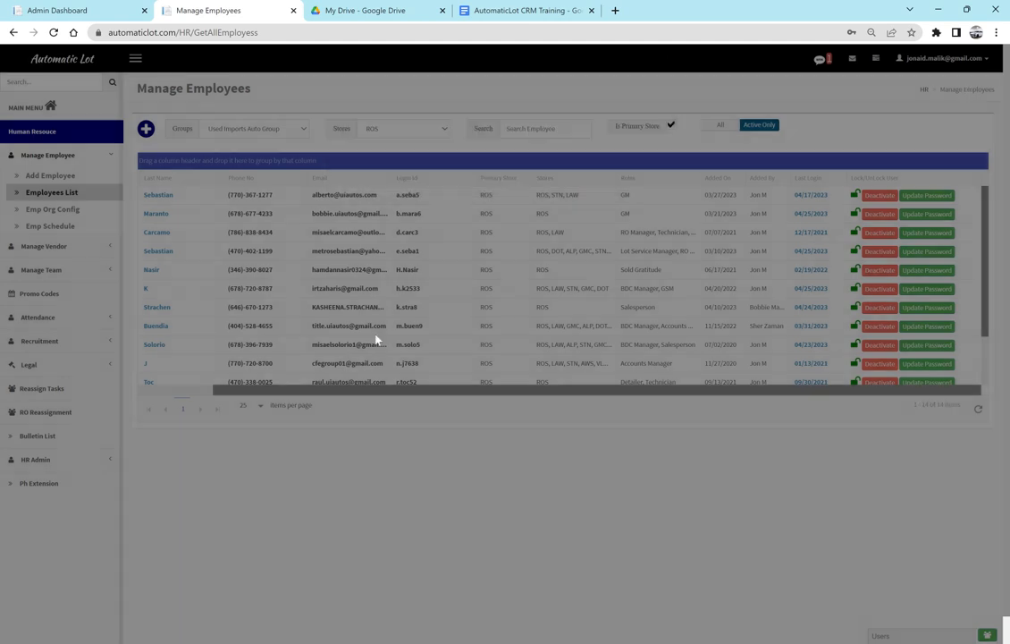
click(177, 391)
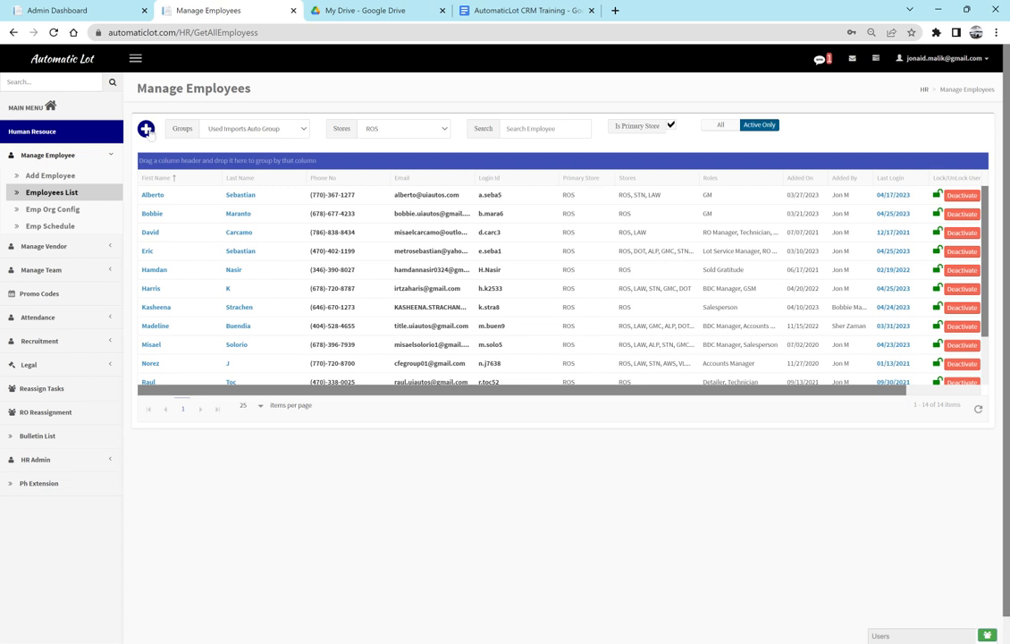
- Start a new employee record on the Add Employee form
click(146, 129)
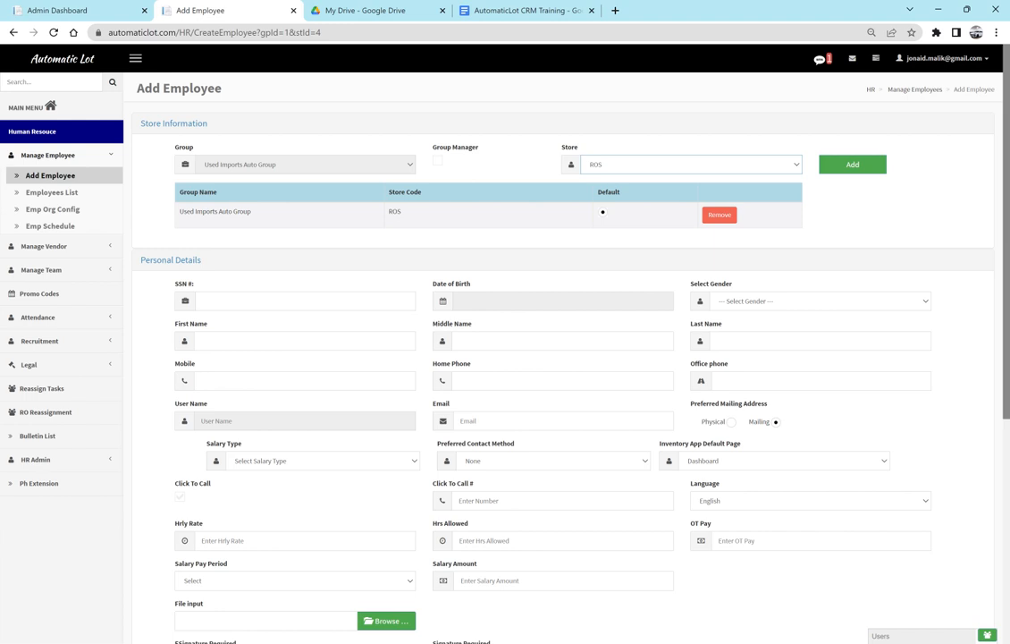
click(645, 120)
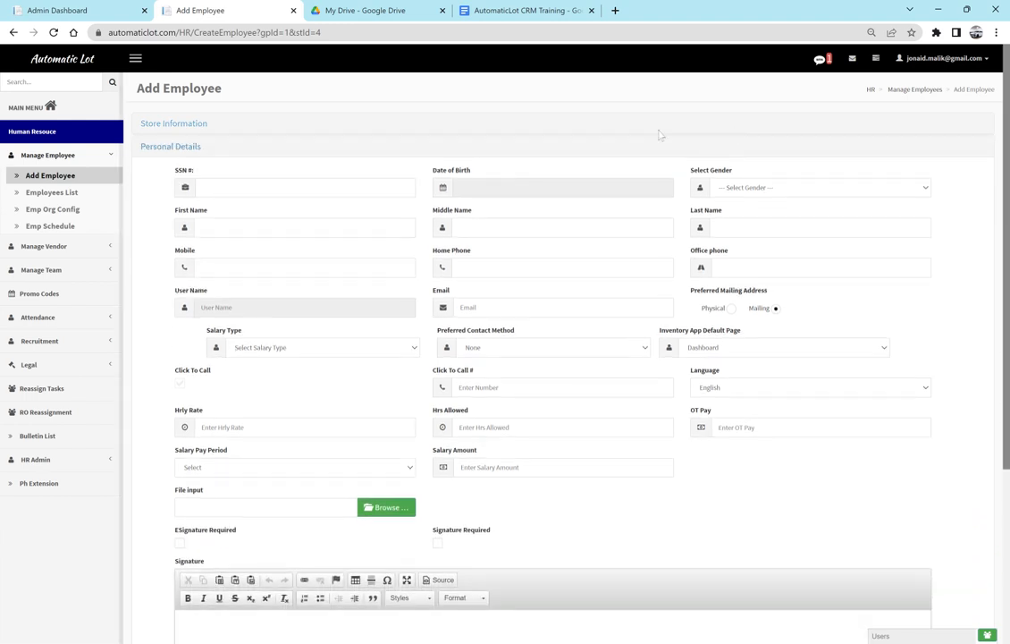
click(211, 130)
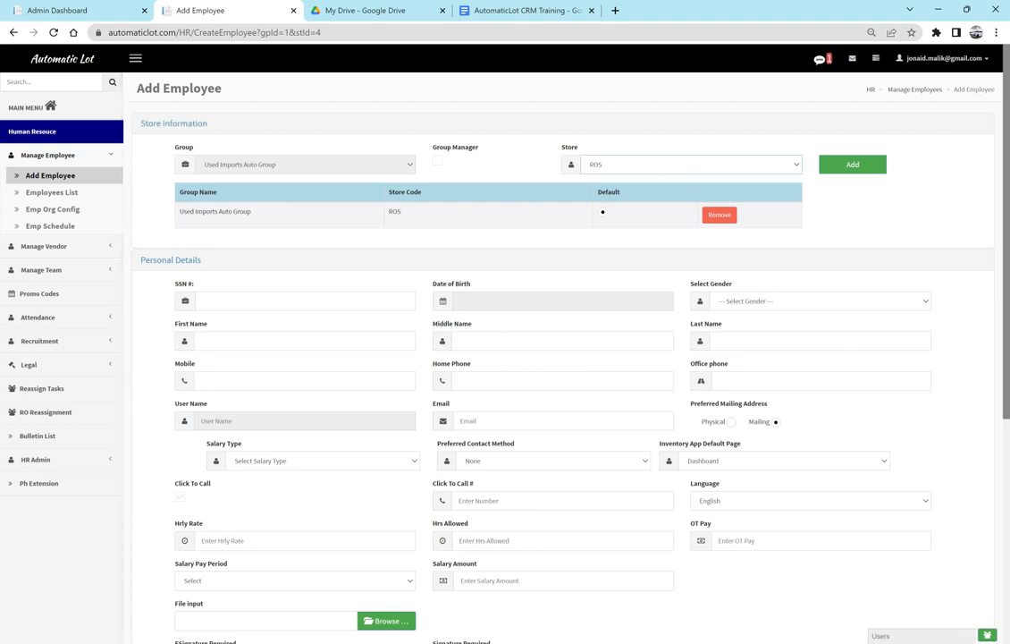
- Add the REC and AWS stores to the store list and make REC the default
click(632, 184)
click(855, 167)
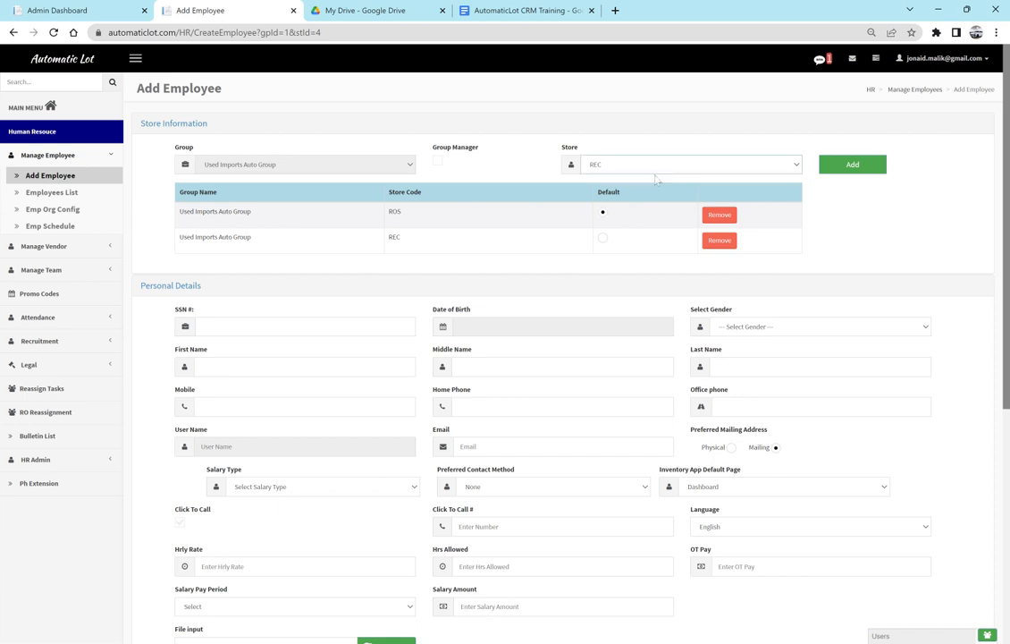
click(657, 179)
click(840, 163)
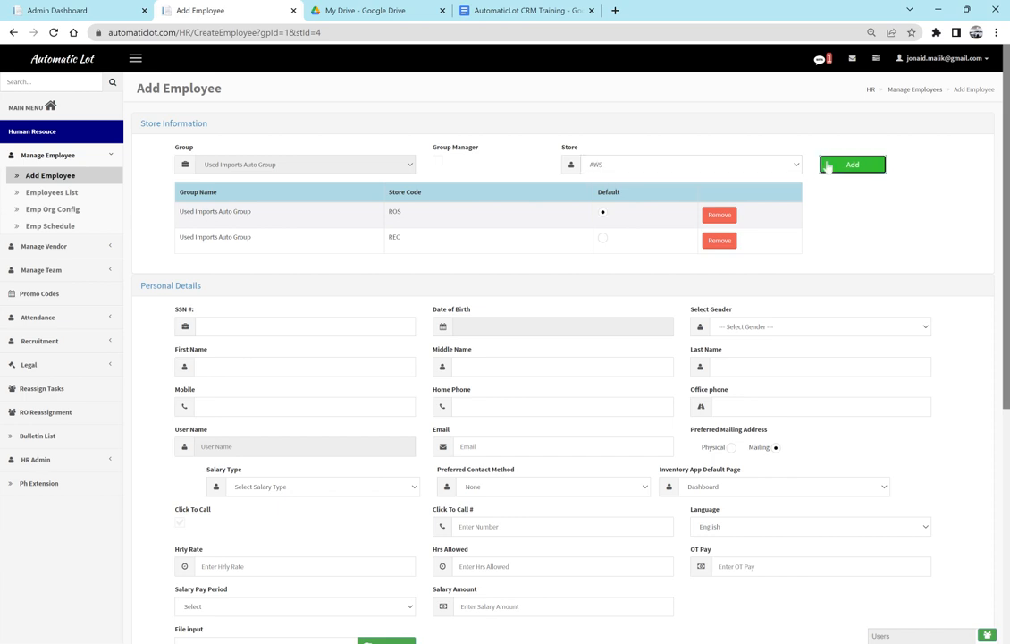
click(602, 237)
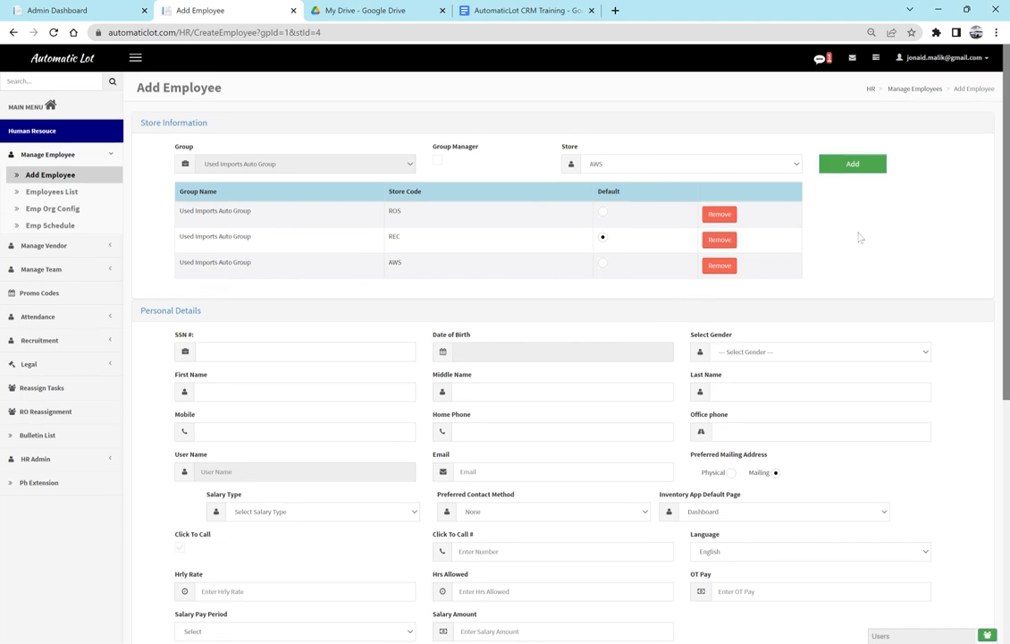
- Set the new employee's gender to Male
scroll(859, 237, down, 3)
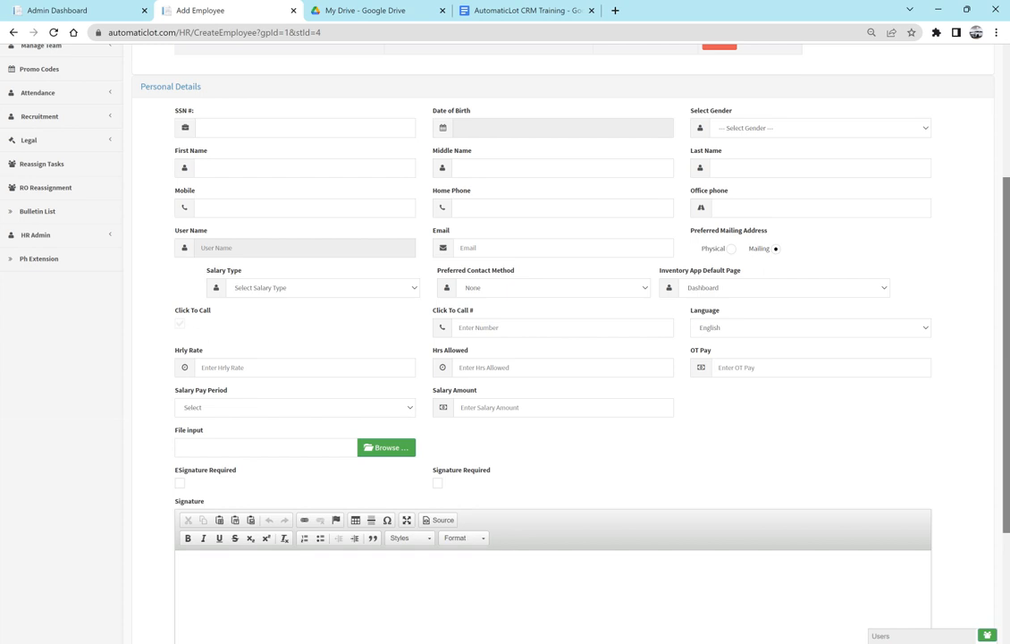
click(374, 129)
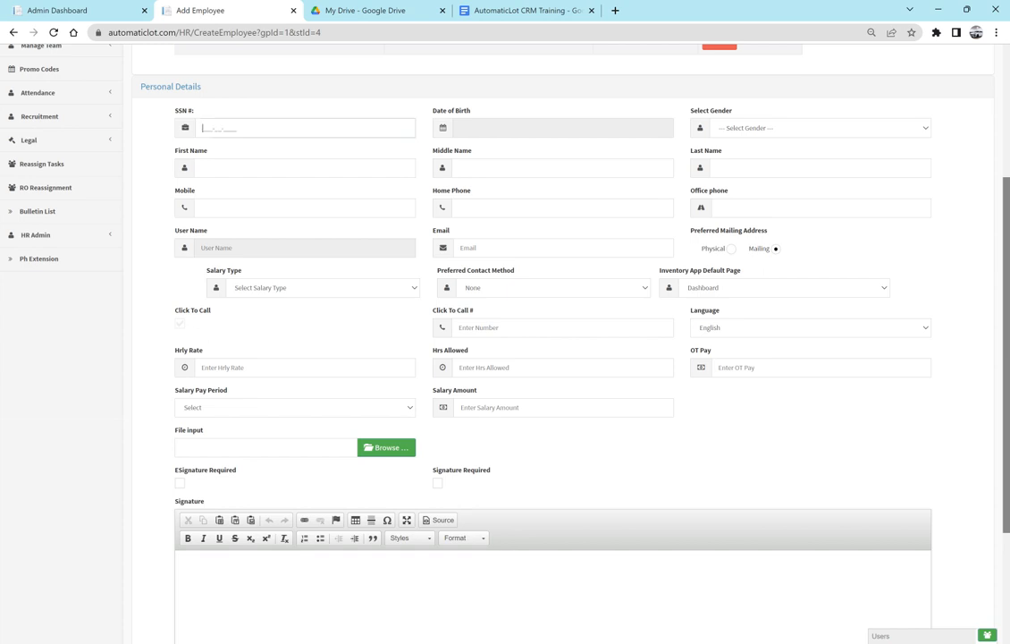
click(488, 135)
click(535, 93)
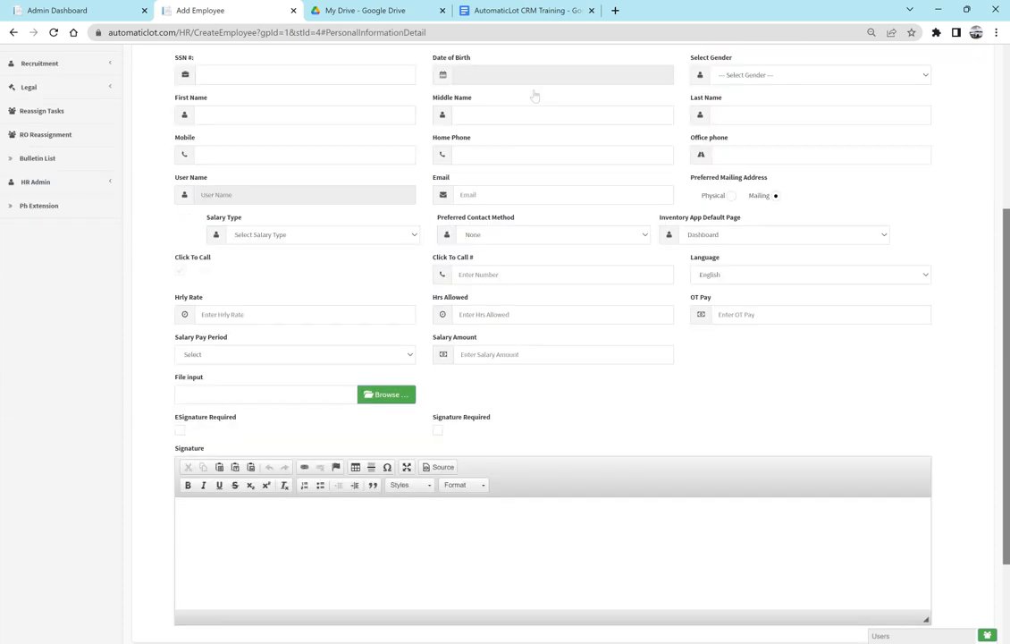
click(747, 80)
click(747, 99)
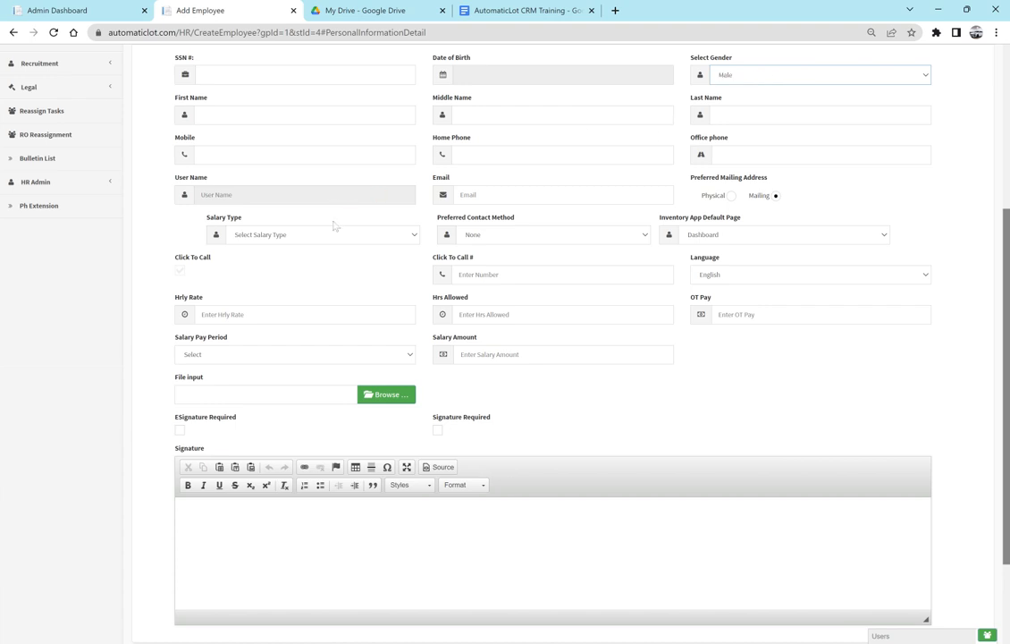
click(272, 154)
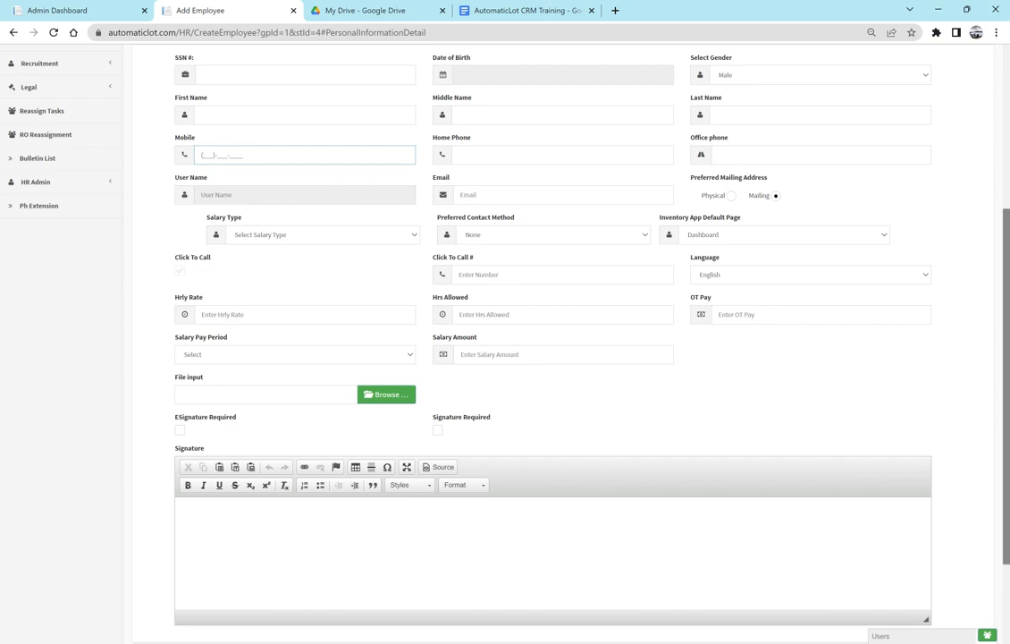
click(489, 75)
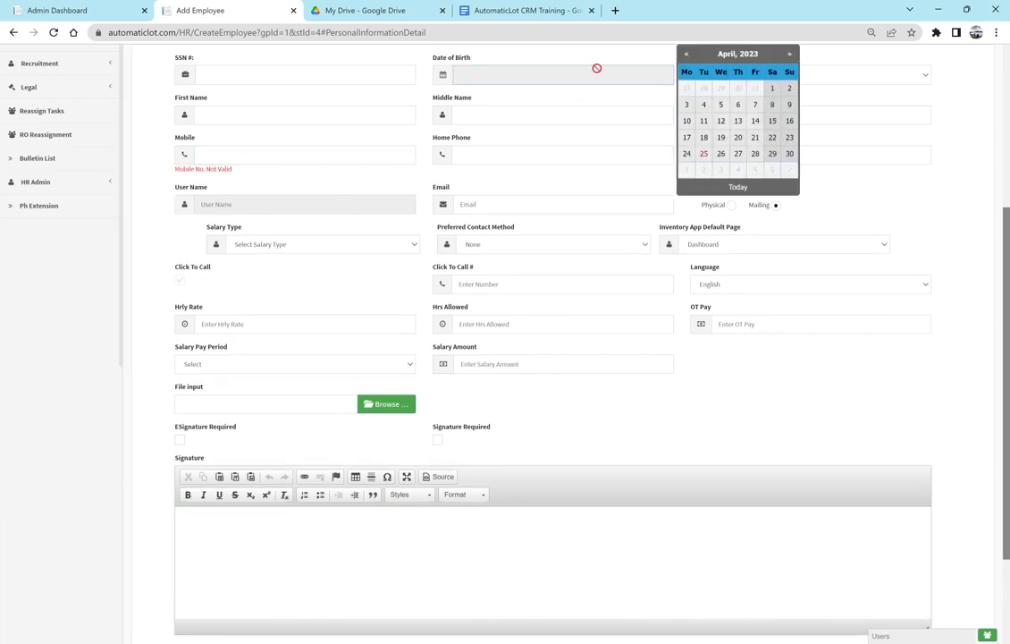
click(736, 55)
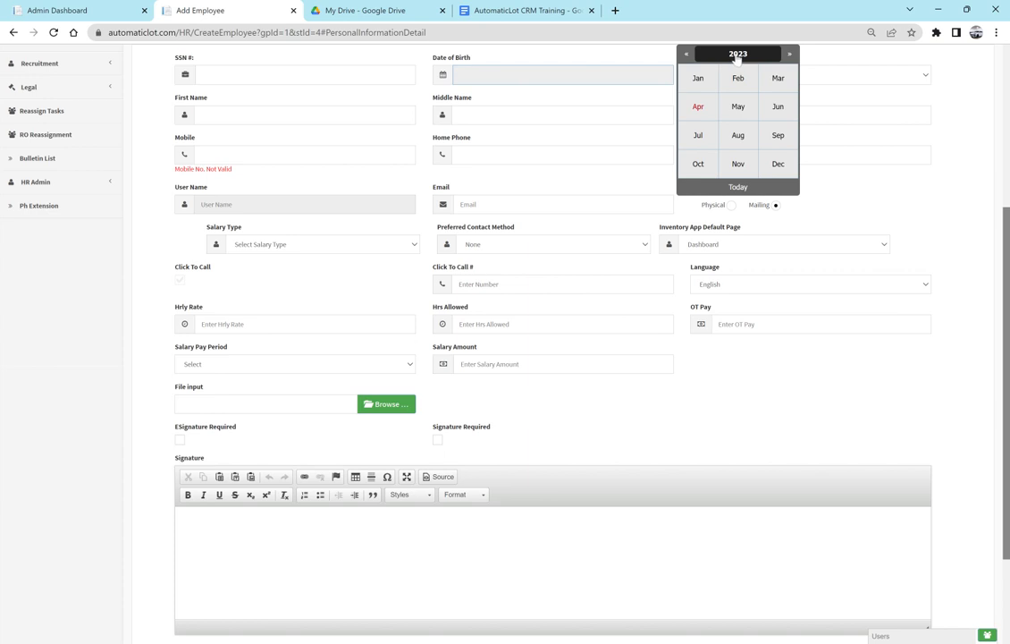
click(736, 55)
click(686, 54)
click(685, 54)
click(686, 55)
click(686, 55)
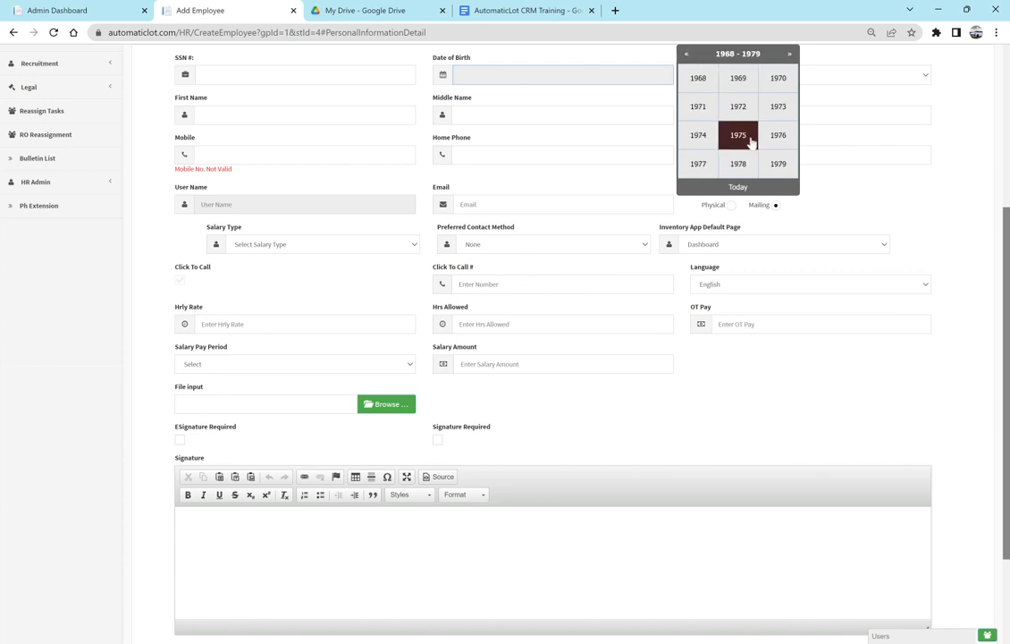
click(745, 140)
click(739, 136)
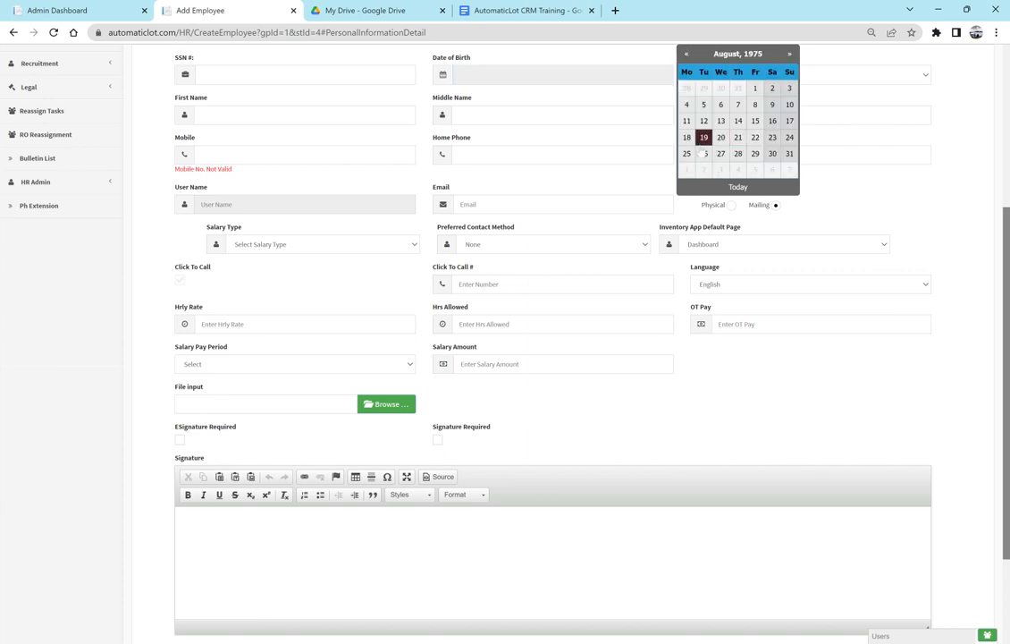
click(720, 137)
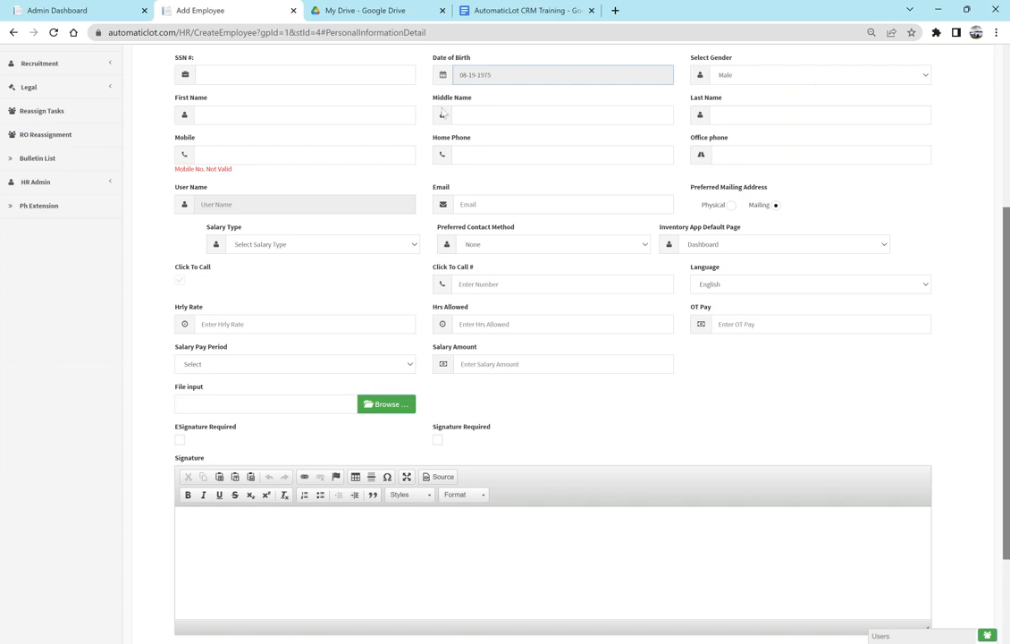
- Enter the first name 'Test' and the employee's last name
click(401, 116)
text(Test)
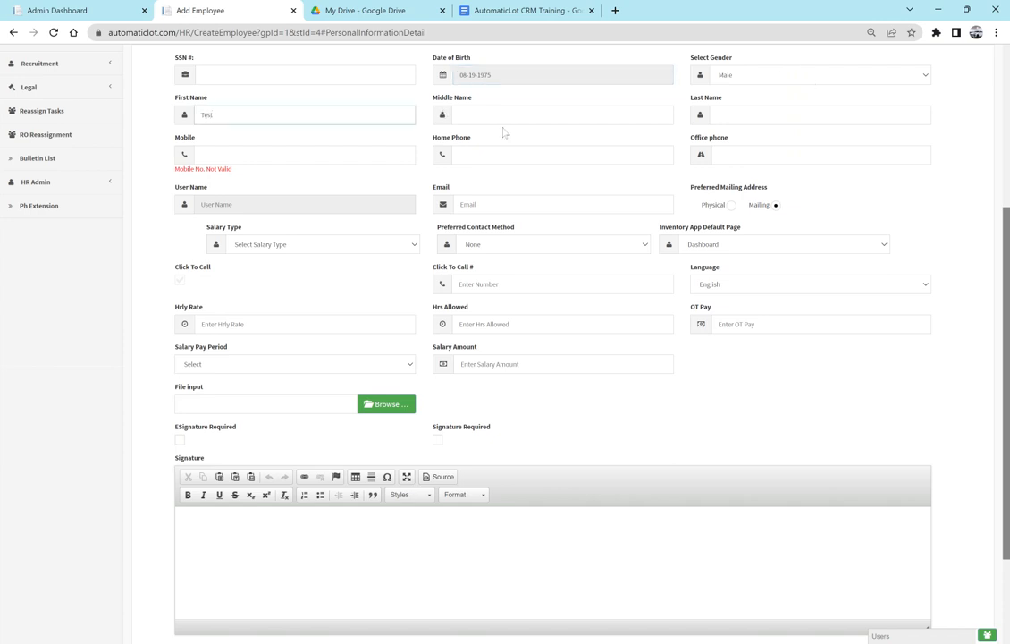
key(Tab)
key(Tab)
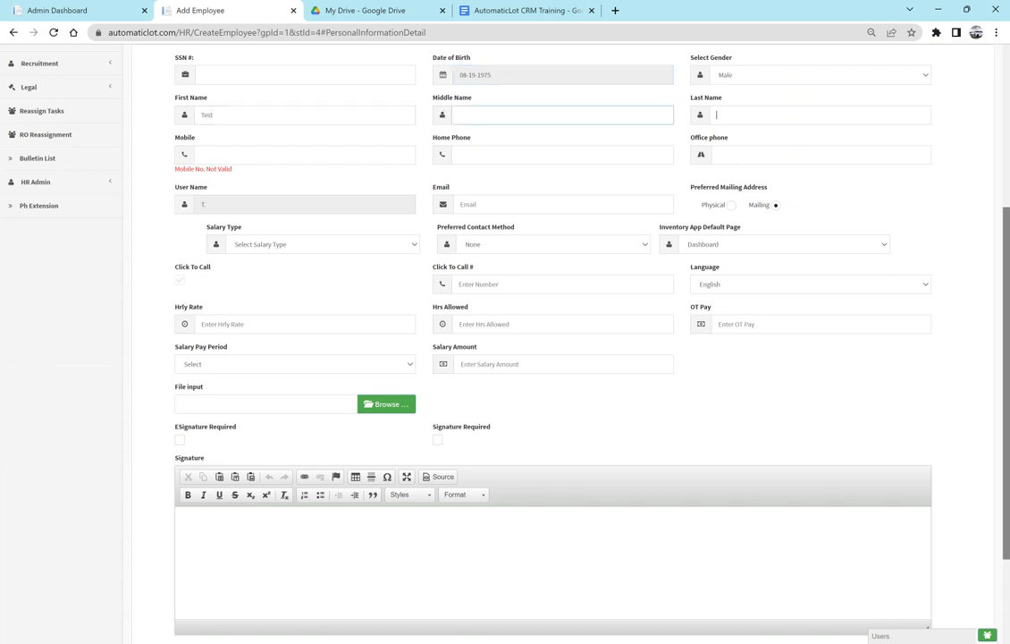
text(E c)
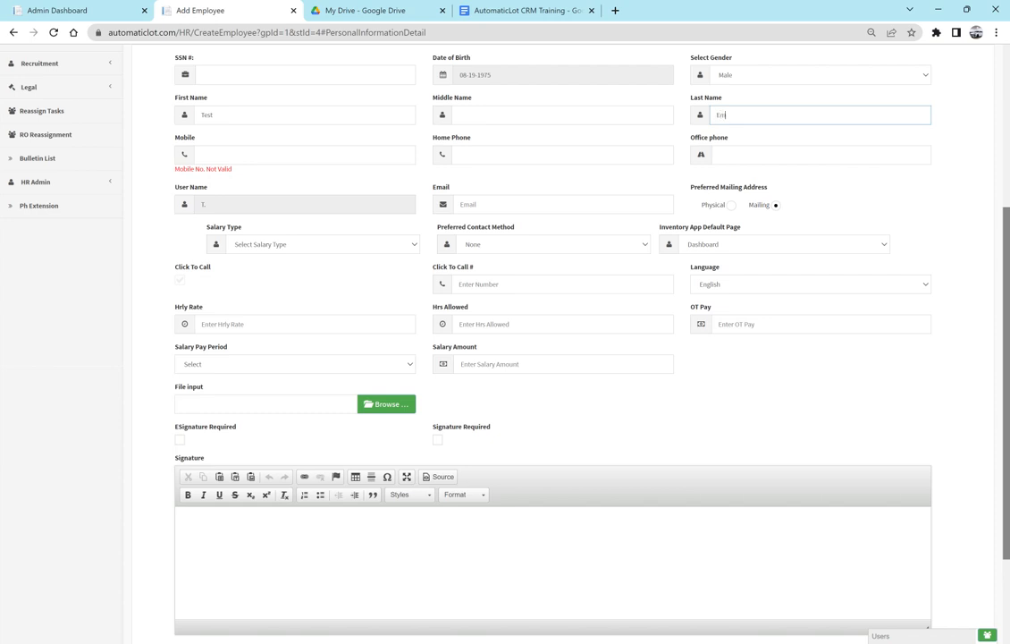
text(loye)
key(BackSpace)
key(BackSpace)
key(BackSpace)
key(BackSpace)
text(ployee176)
- Enter the employee's mobile number, skipping the home phone to reach the user name
key(Tab)
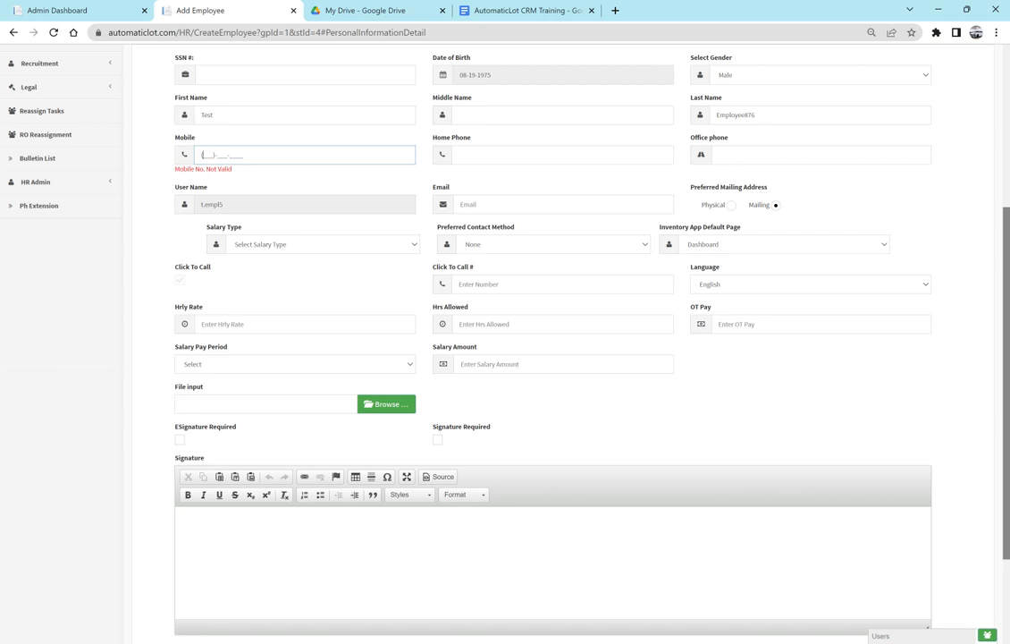
key(Tab)
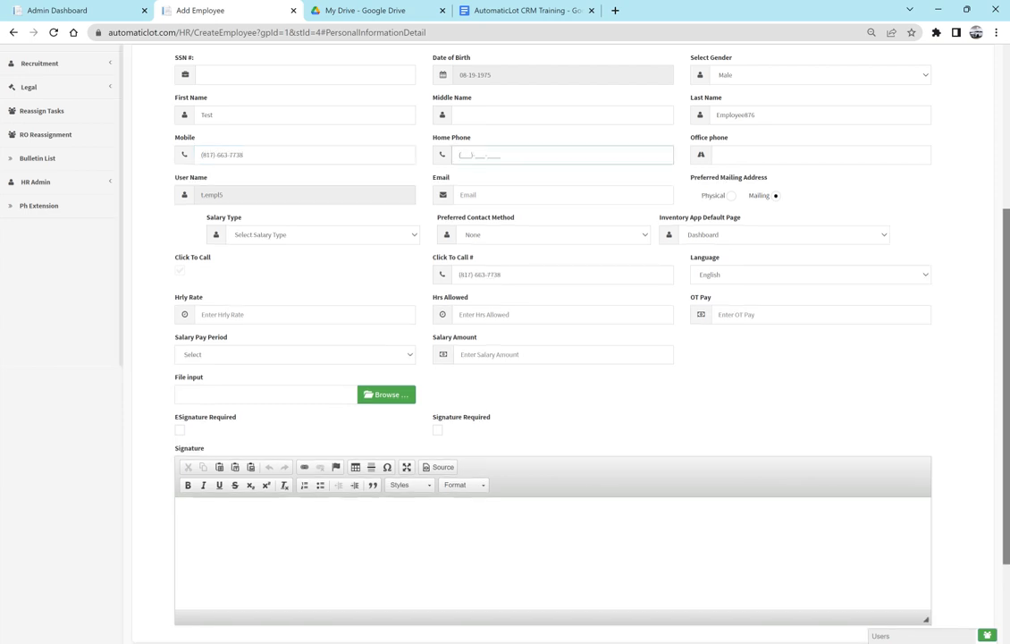
key(Tab)
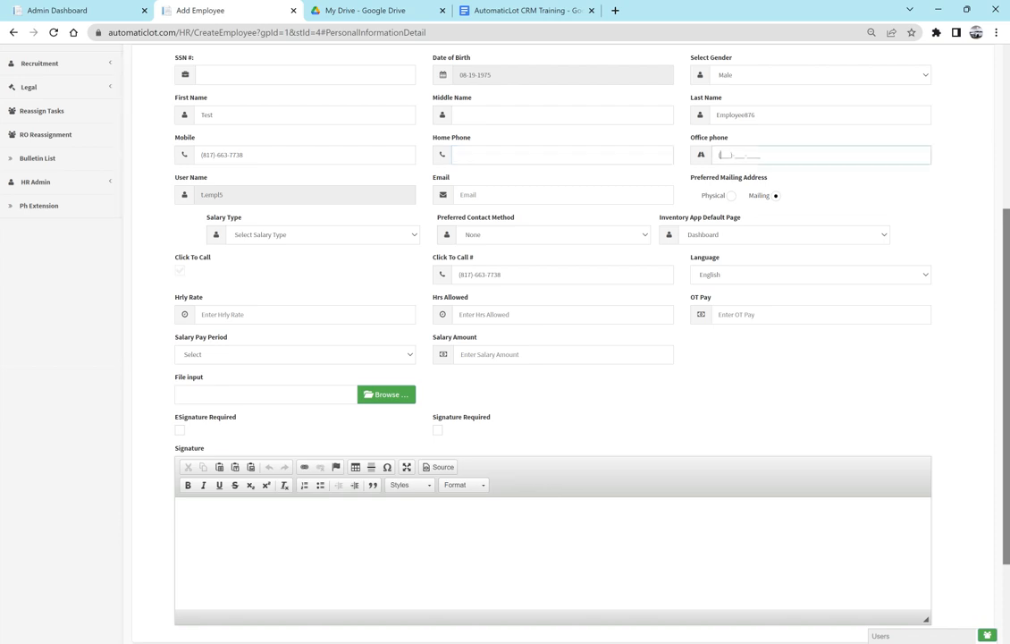
key(Tab)
key(Tab)
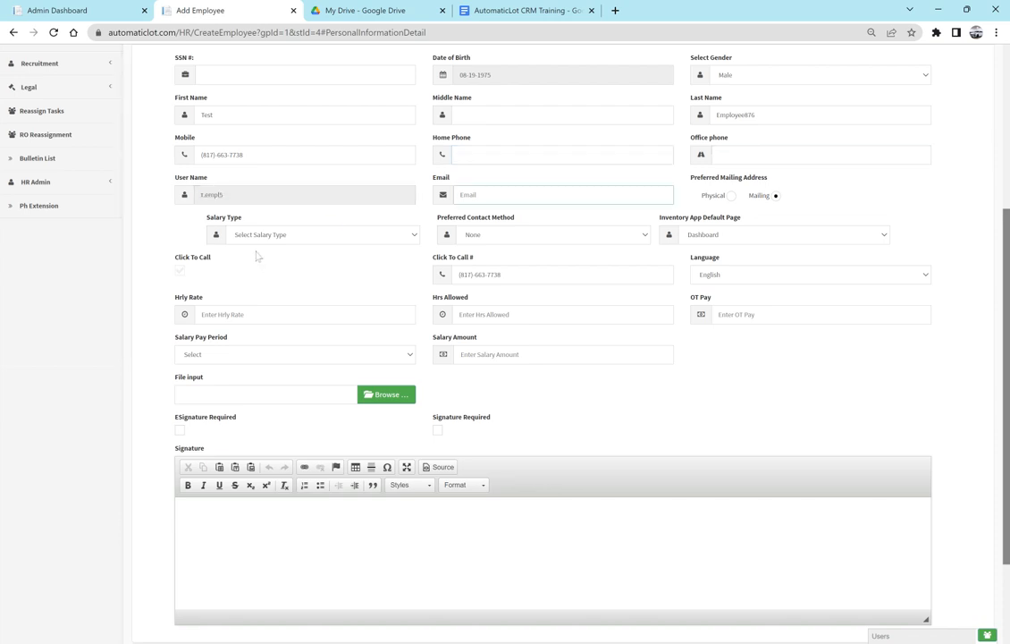
- Leave the user name unchanged and enter the employee's e-mail address
double_click(283, 197)
triple_click(284, 197)
click(341, 178)
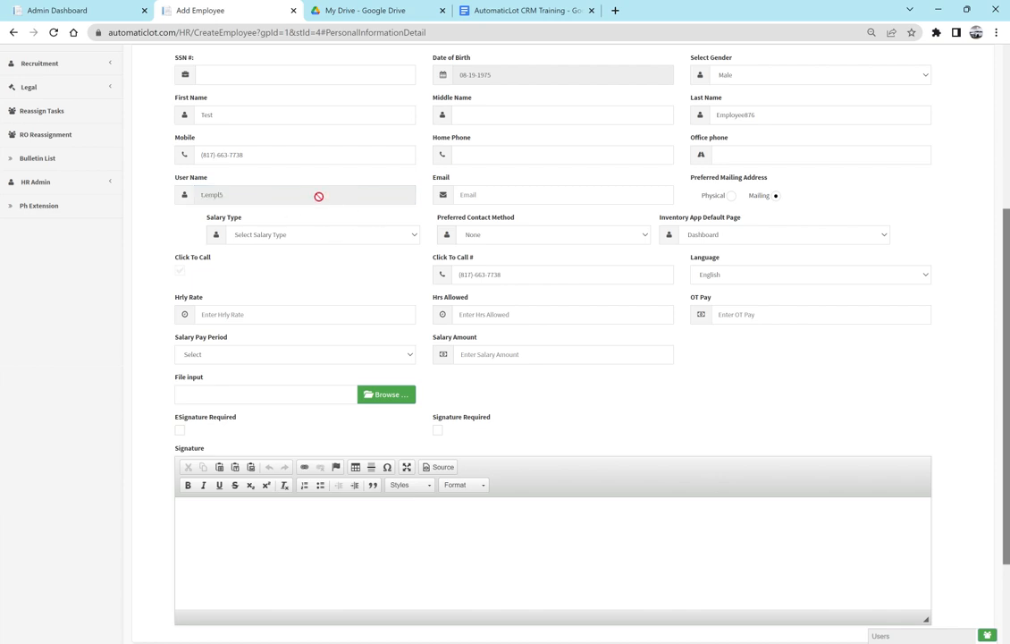
triple_click(323, 195)
click(178, 234)
click(653, 191)
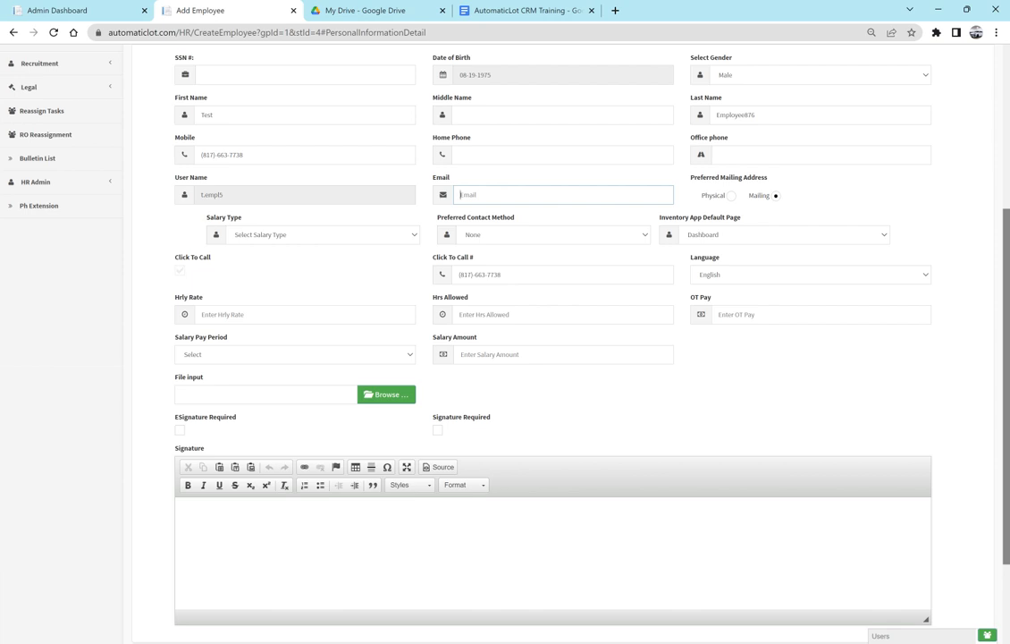
key(Tab)
key(Tab)
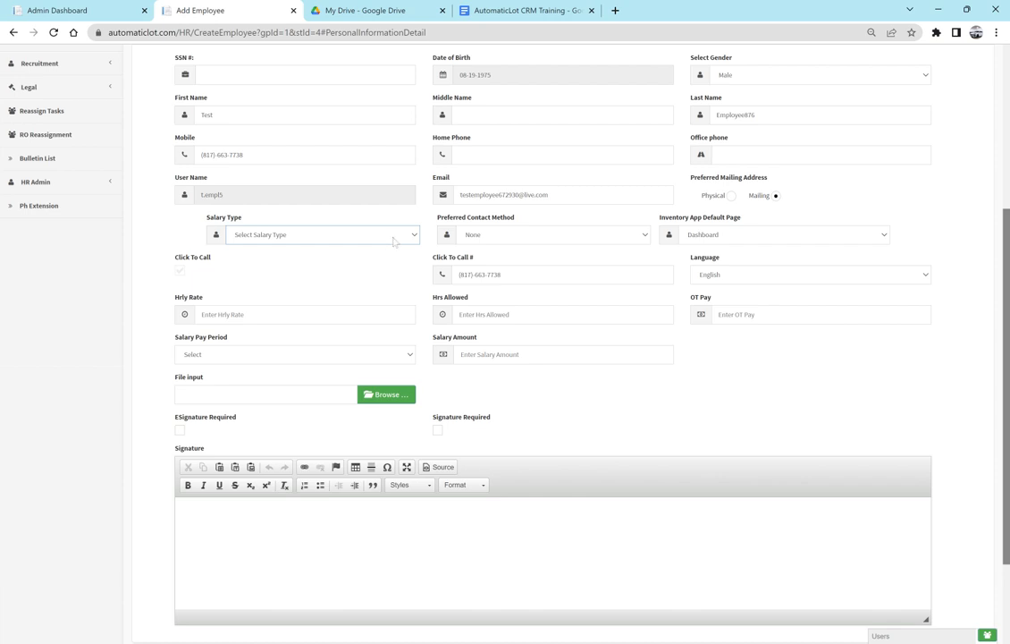
- Set salary type BiWeekly, contact method Email and default page Vehicle List
click(323, 278)
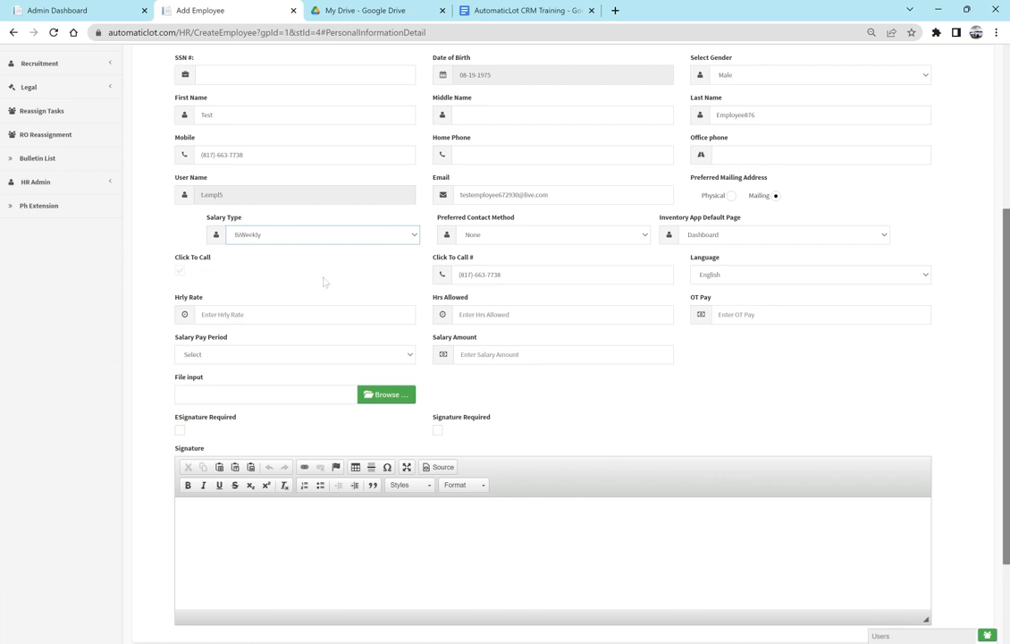
click(517, 240)
click(524, 258)
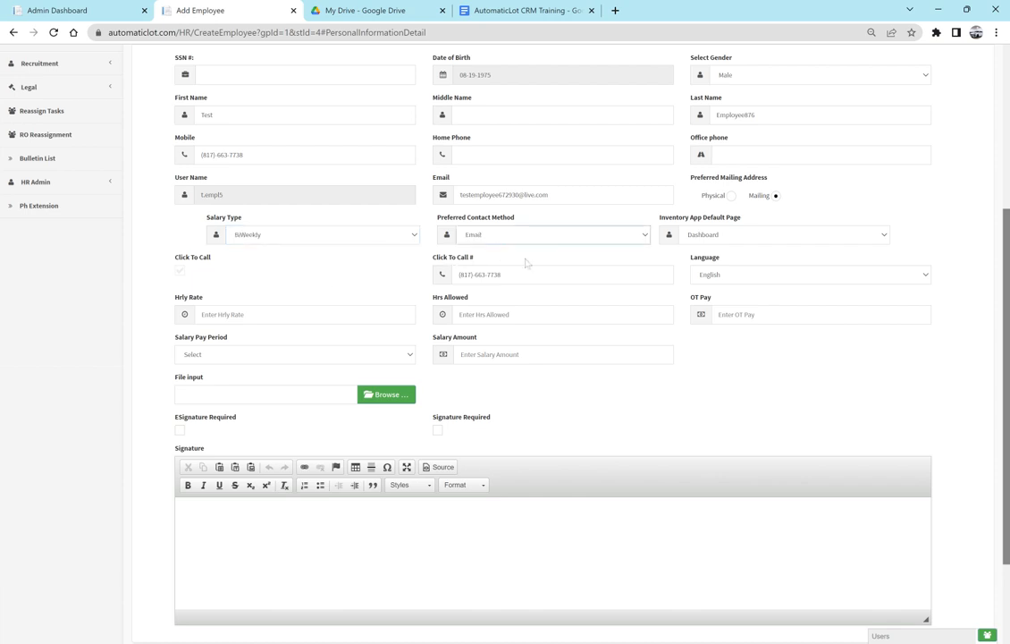
click(732, 239)
click(727, 263)
- Scroll down and select text in the pay fields, ending in Hours Allowed
scroll(945, 237, down, 1)
scroll(943, 237, down, 2)
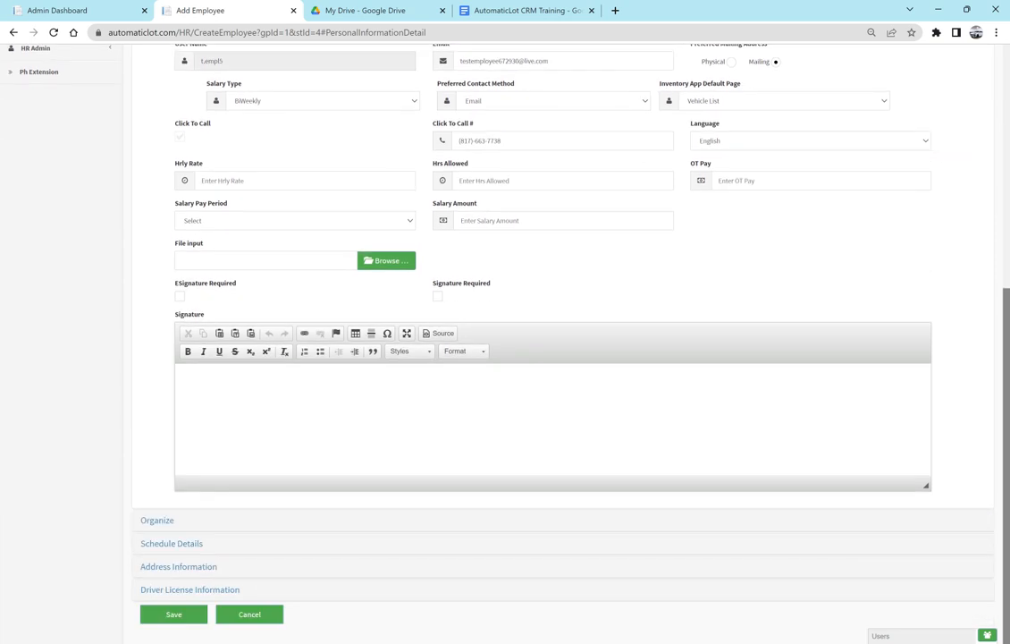
triple_click(452, 125)
click(410, 129)
triple_click(462, 126)
click(396, 132)
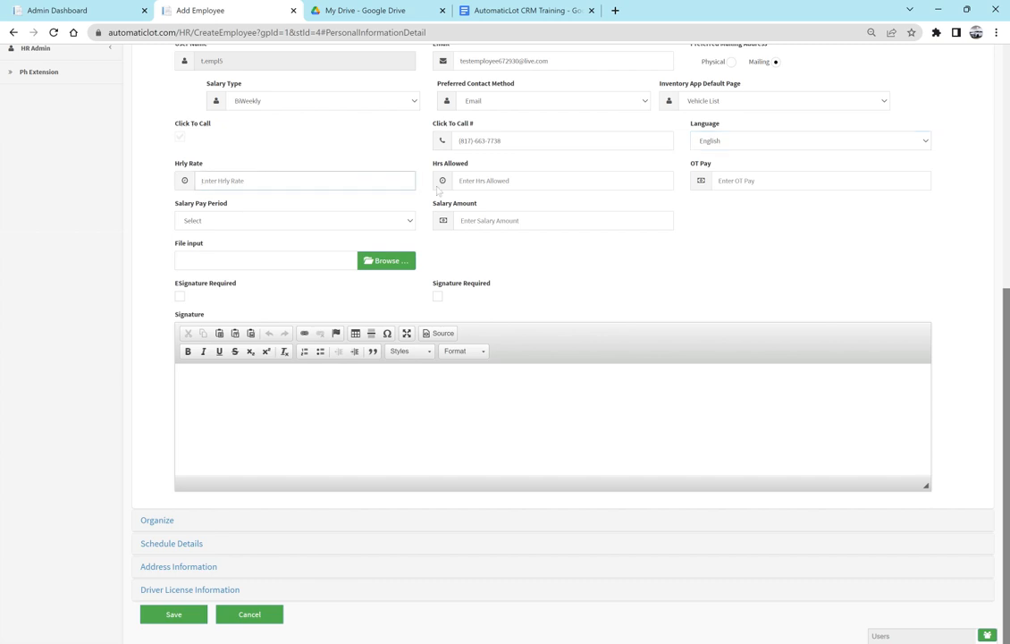
click(438, 188)
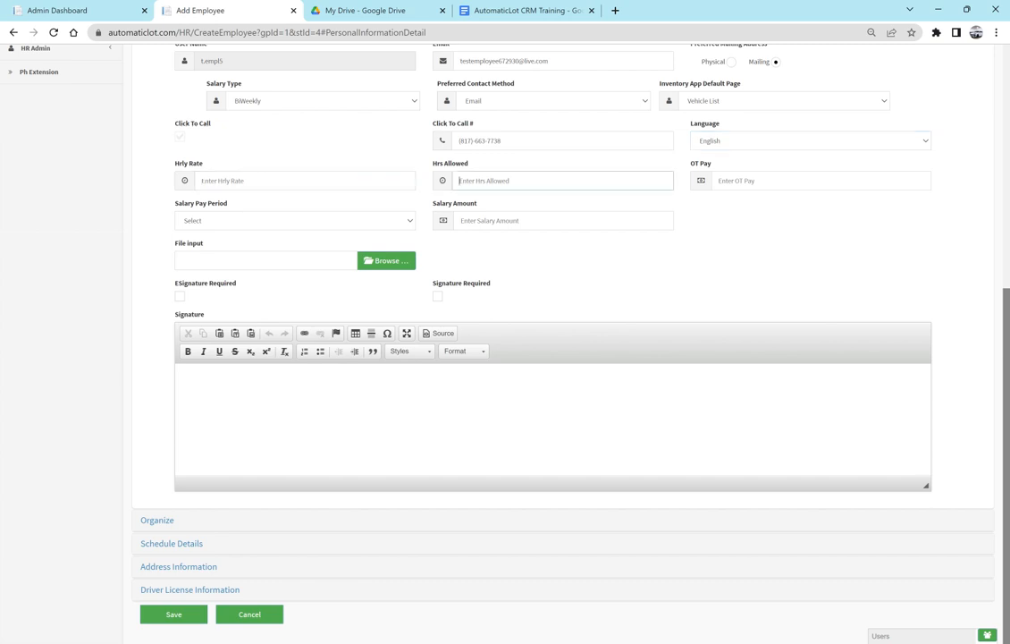
- Set the salary pay period to Monthly
click(312, 225)
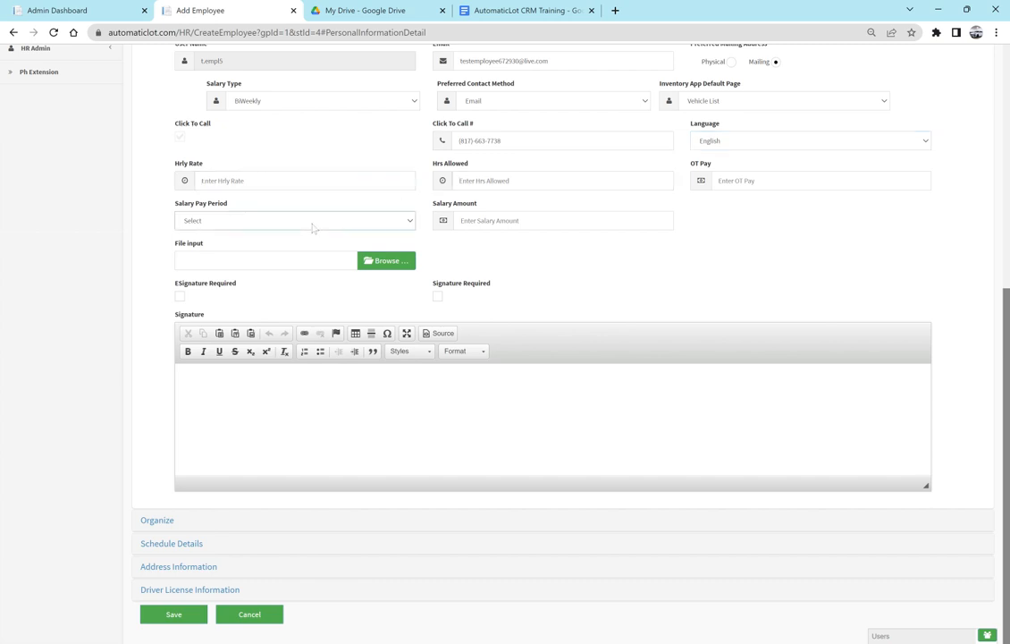
click(257, 252)
click(110, 312)
click(187, 380)
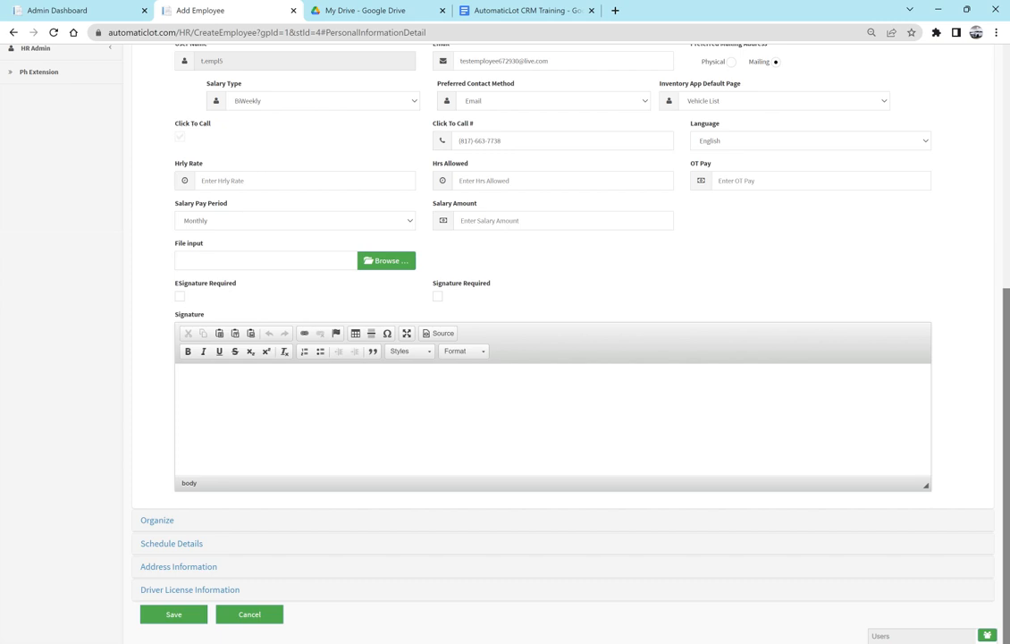
- Tick both ESignature Required and Signature Required for the employee
click(180, 297)
click(438, 297)
click(438, 297)
click(438, 297)
- Expand the Organize section and pick the manager in Reports To
click(159, 520)
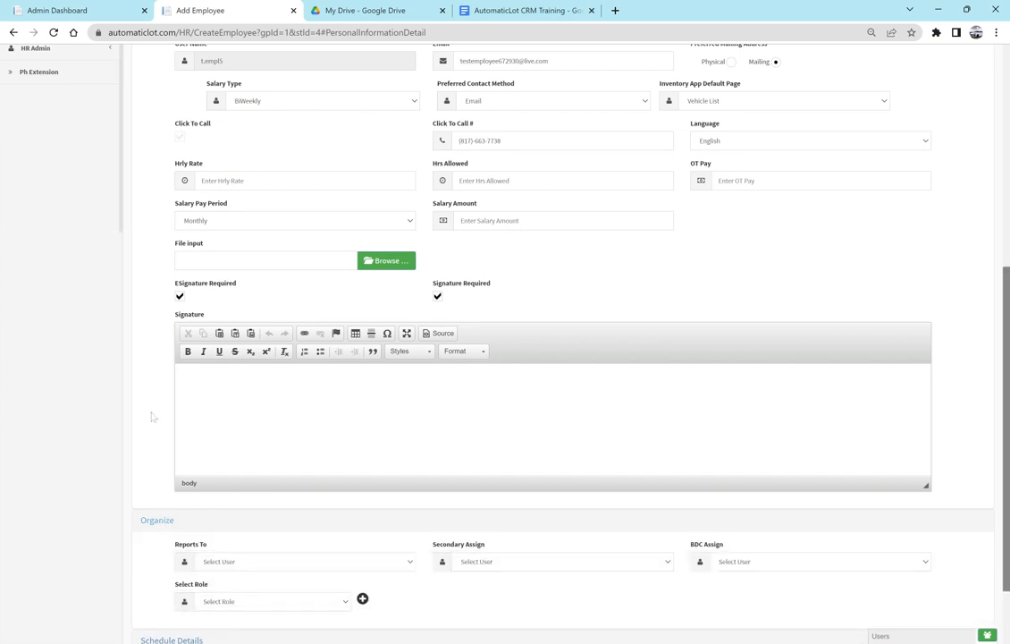
scroll(153, 417, down, 2)
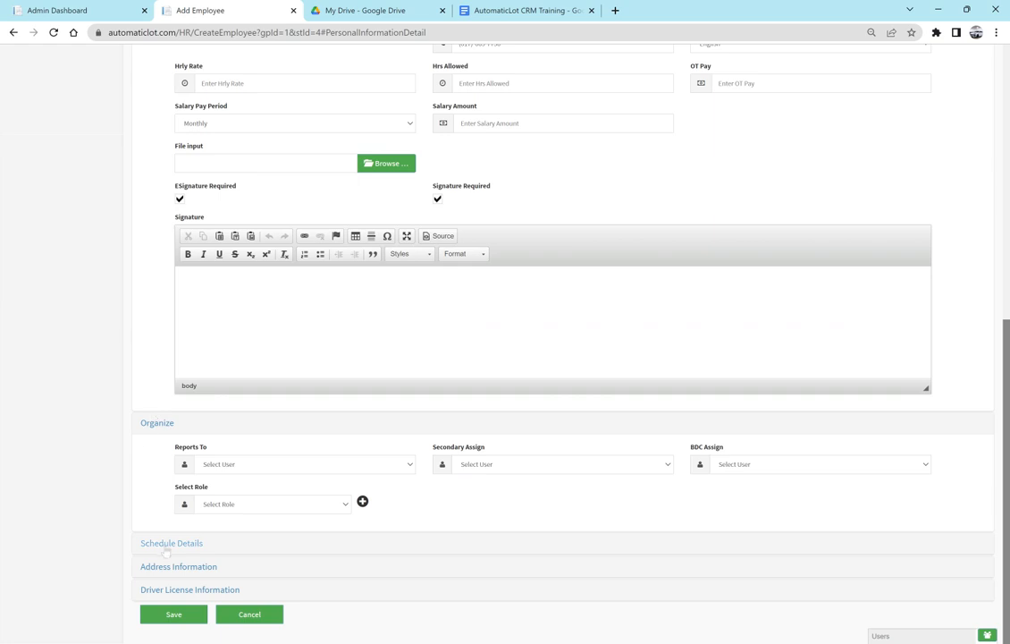
click(161, 547)
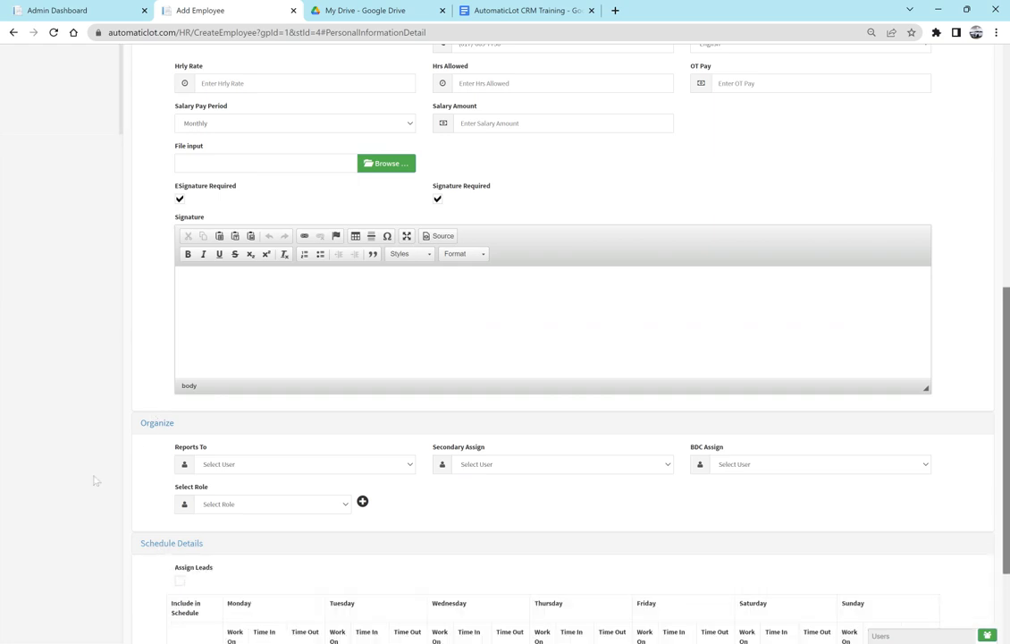
scroll(94, 480, down, 2)
scroll(95, 480, down, 1)
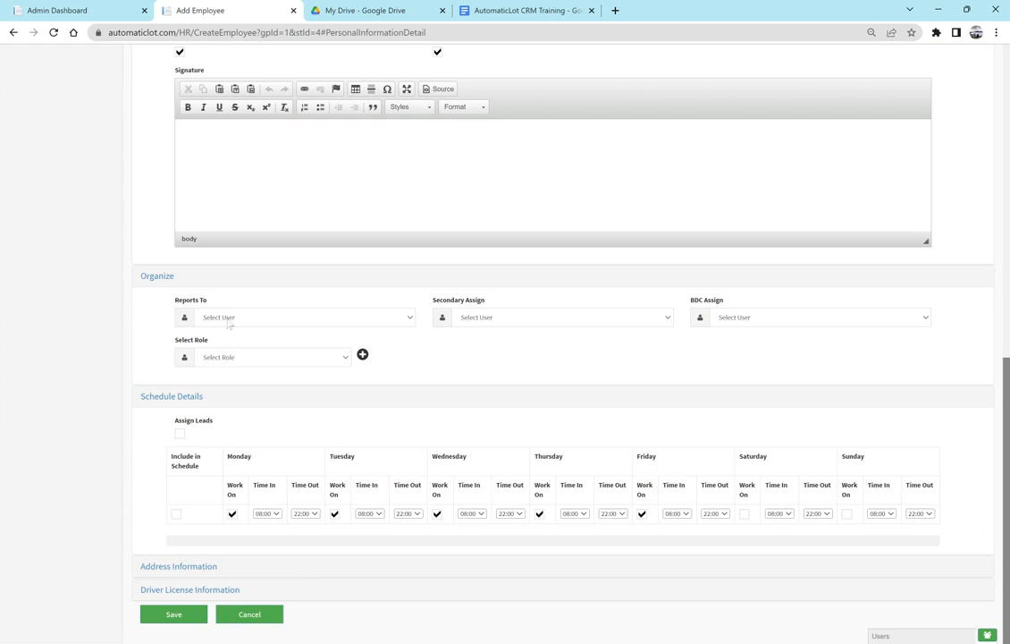
click(173, 404)
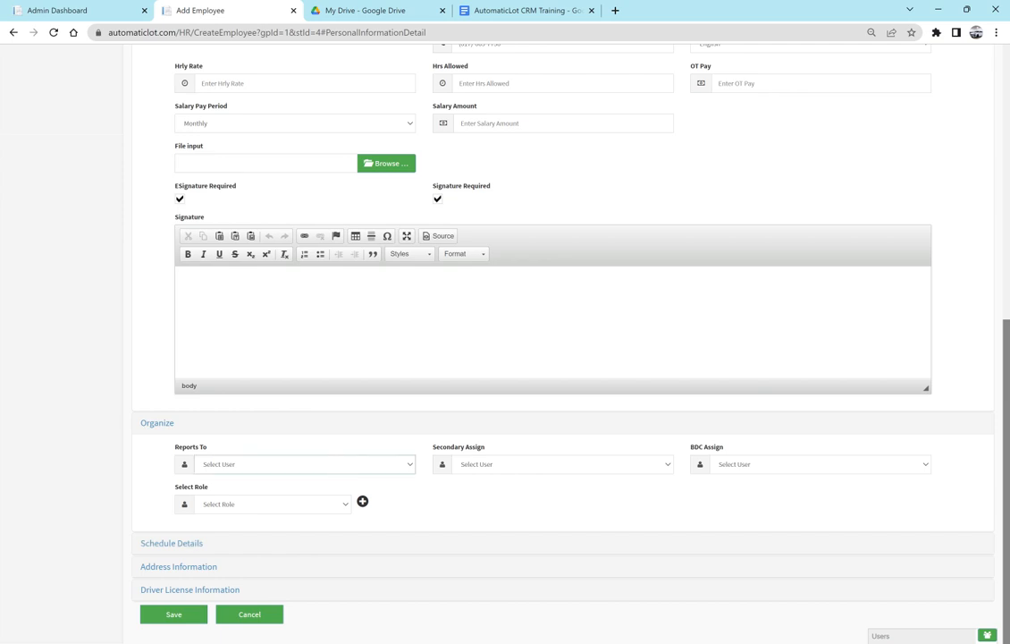
key(Return)
- Choose the BDC user in the BDC Assign dropdown
click(765, 467)
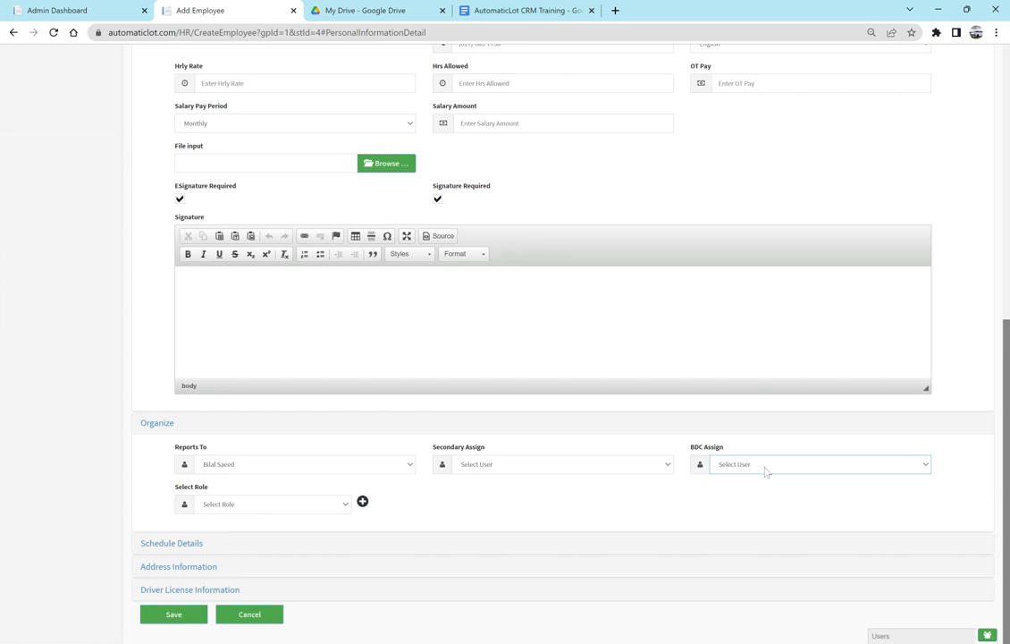
click(749, 491)
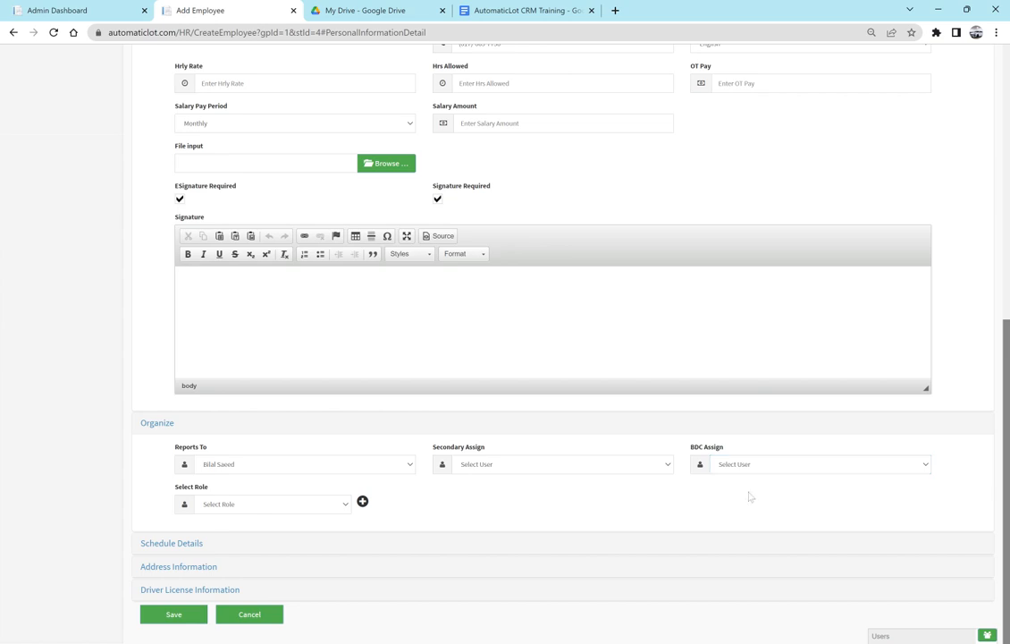
click(778, 458)
- Add the BDC Manager and RO Manager roles, then expand Schedule Details
click(315, 510)
click(259, 530)
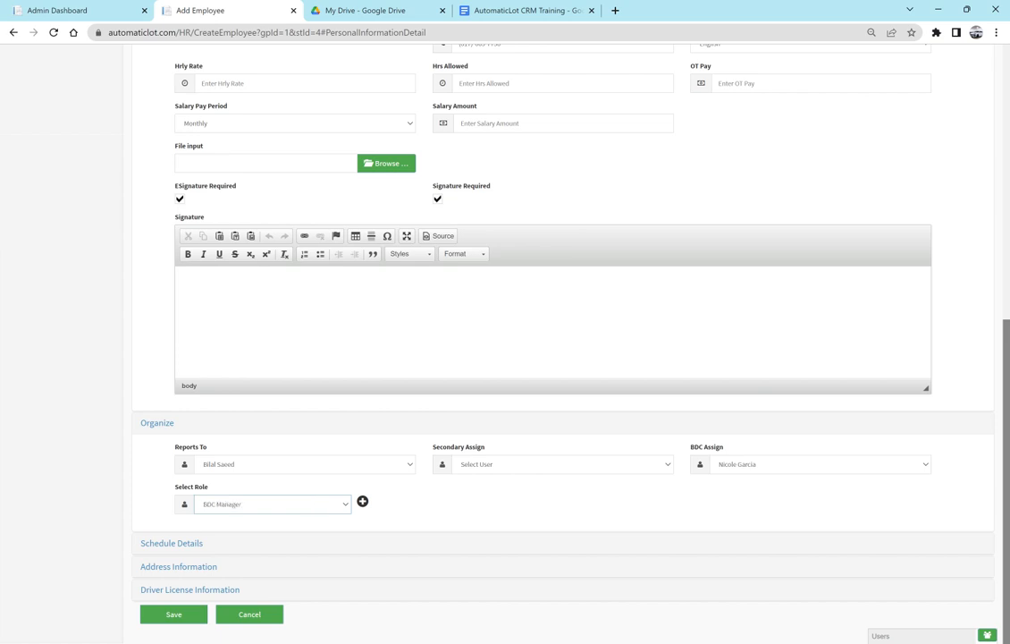
click(363, 501)
scroll(499, 506, down, 1)
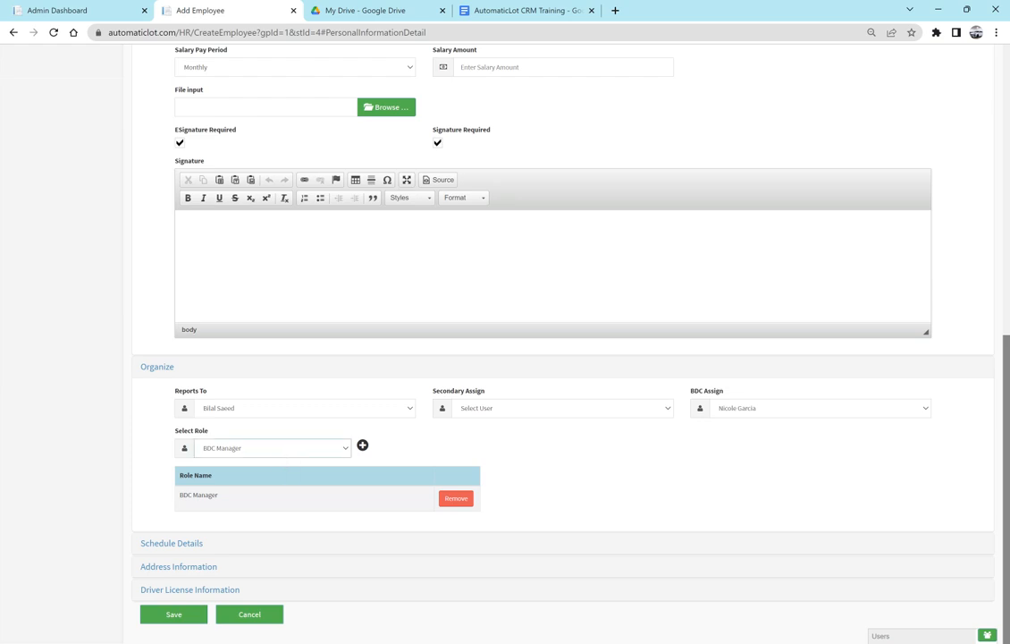
click(322, 482)
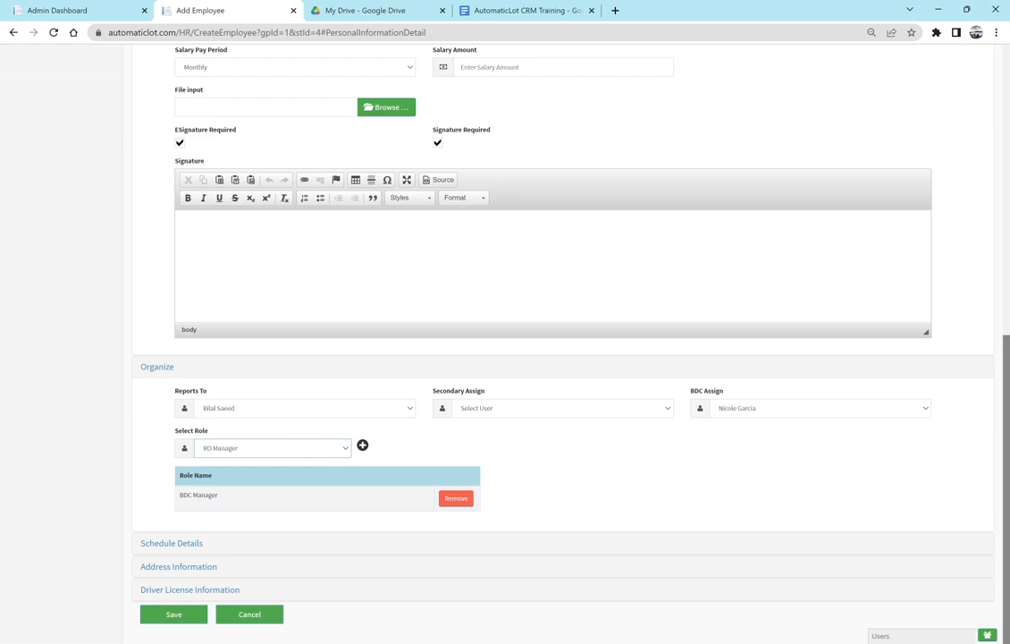
click(362, 446)
scroll(609, 462, down, 1)
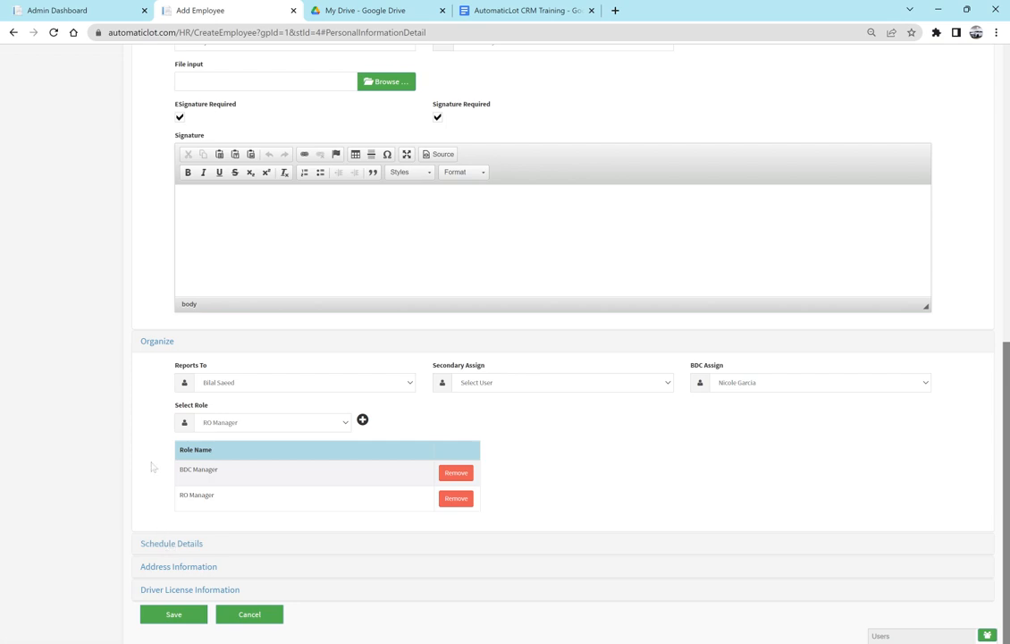
click(178, 545)
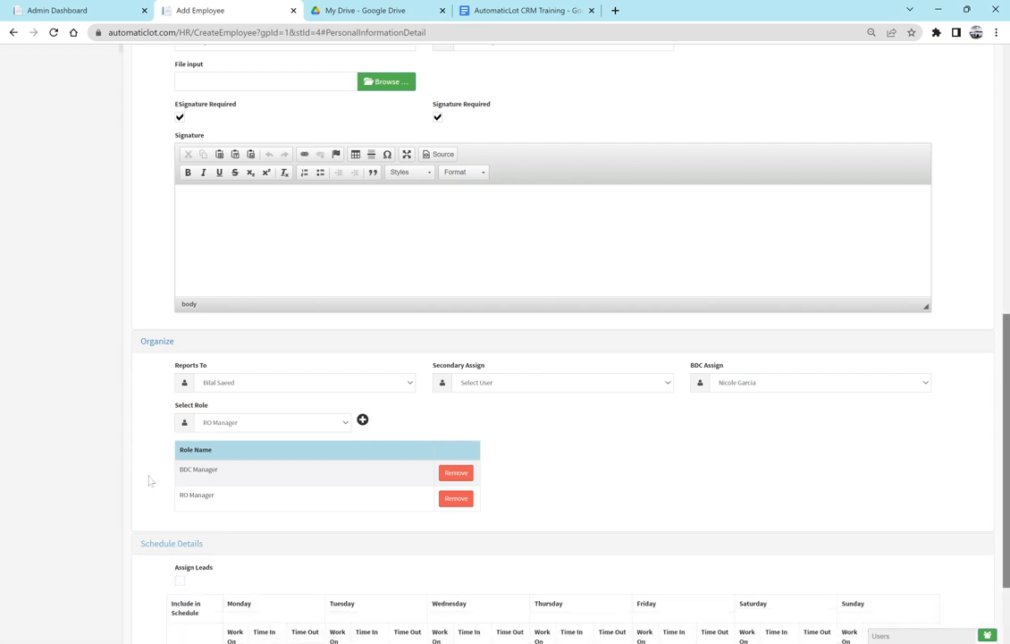
- Make Saturday a workday with a 16:30 time out, keeping Monday on
scroll(150, 481, down, 3)
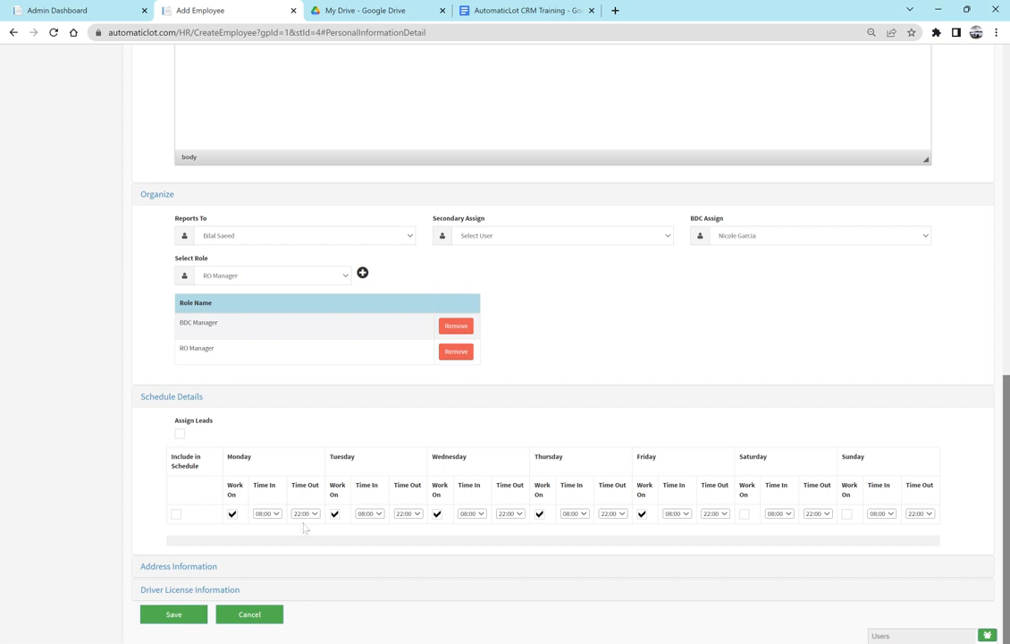
click(233, 515)
click(232, 515)
click(743, 514)
click(820, 513)
click(808, 407)
click(790, 446)
- Turn on Assign Leads and leave the employee excluded from the schedule
click(180, 432)
click(176, 512)
click(177, 515)
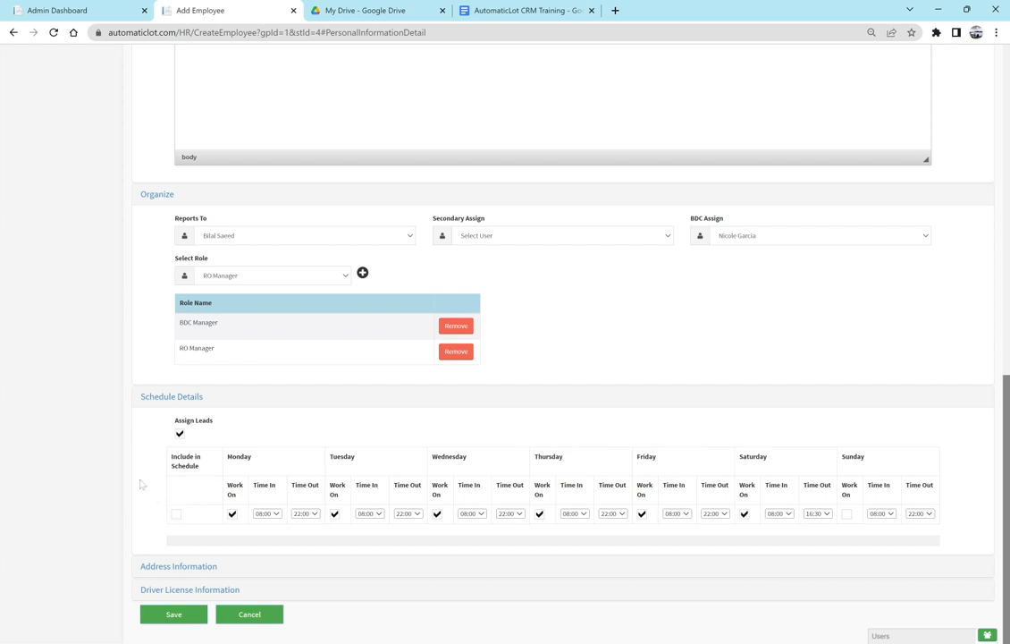